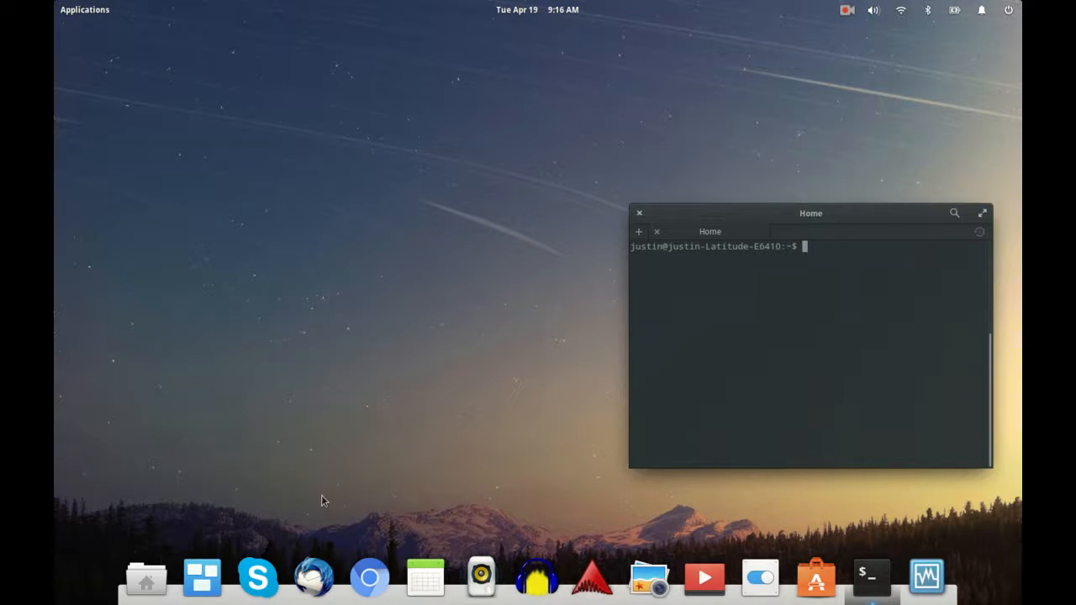
Step: Open and dismiss the applications launcher, then clear the Facebook notification
left_click(80, 10)
left_click(80, 11)
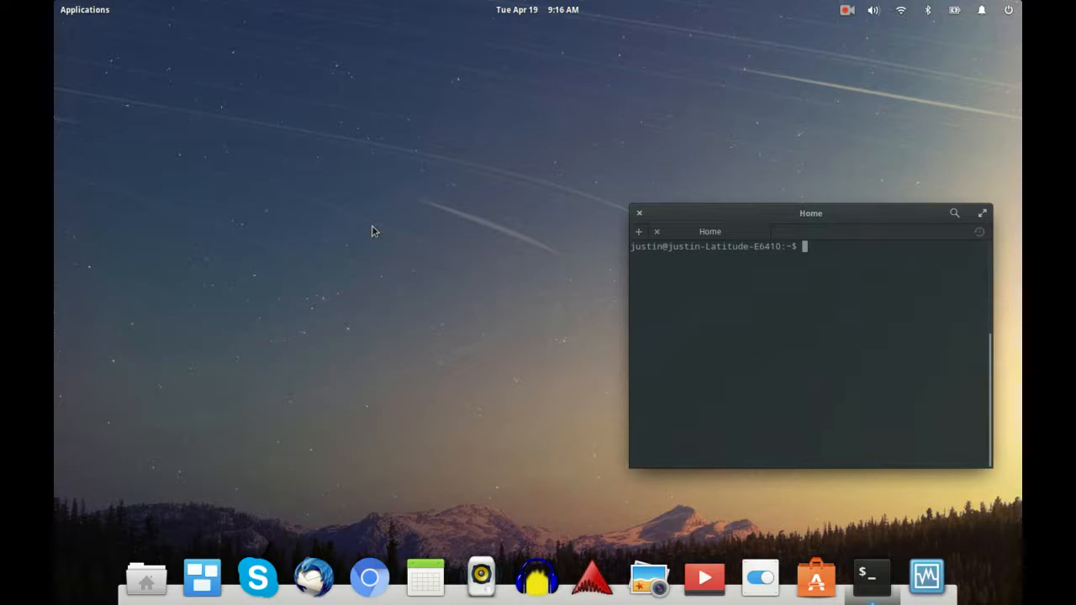
key("super")
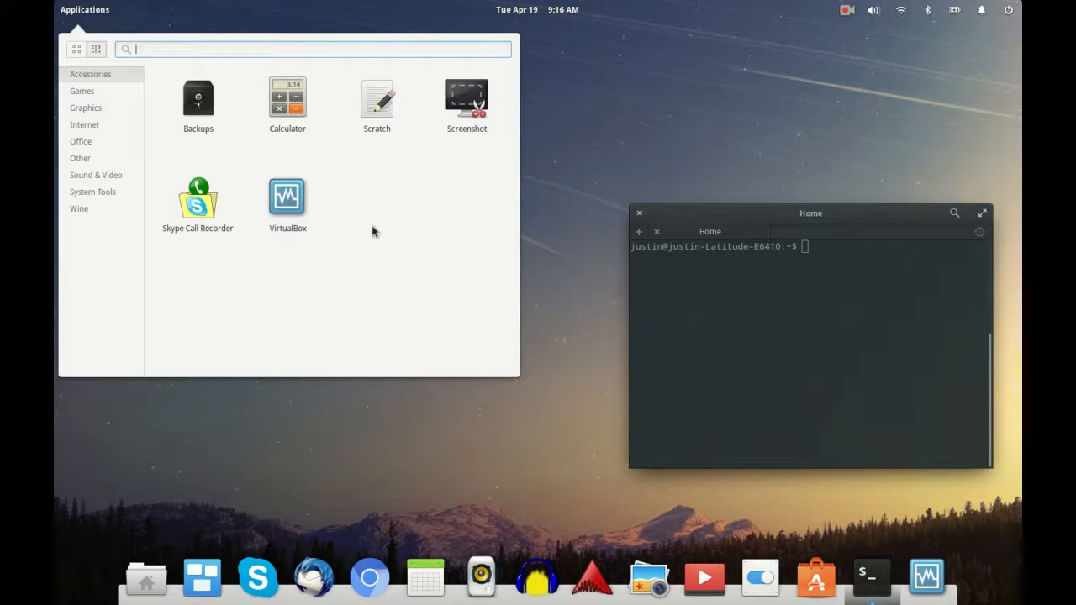
left_click(584, 139)
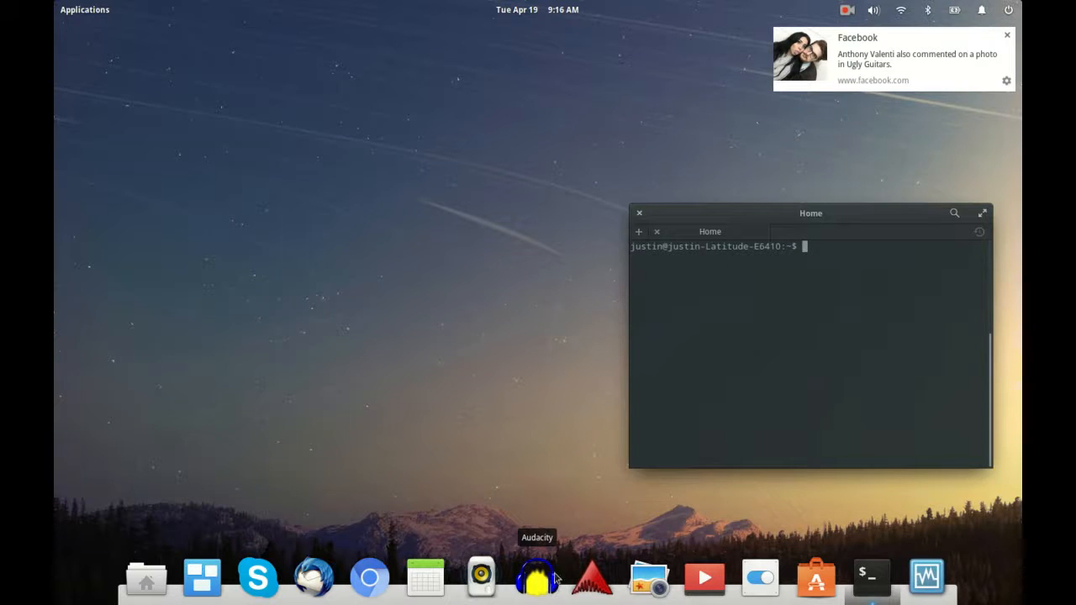
left_click(1005, 35)
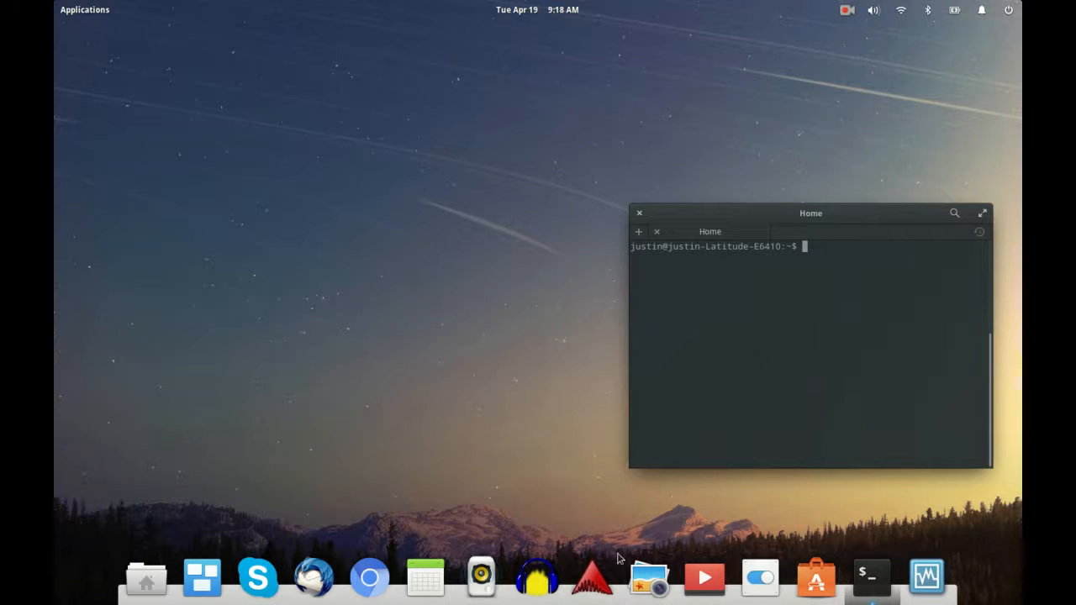
Step: Look up Ardour3 in the software store to check its install status
left_click(816, 579)
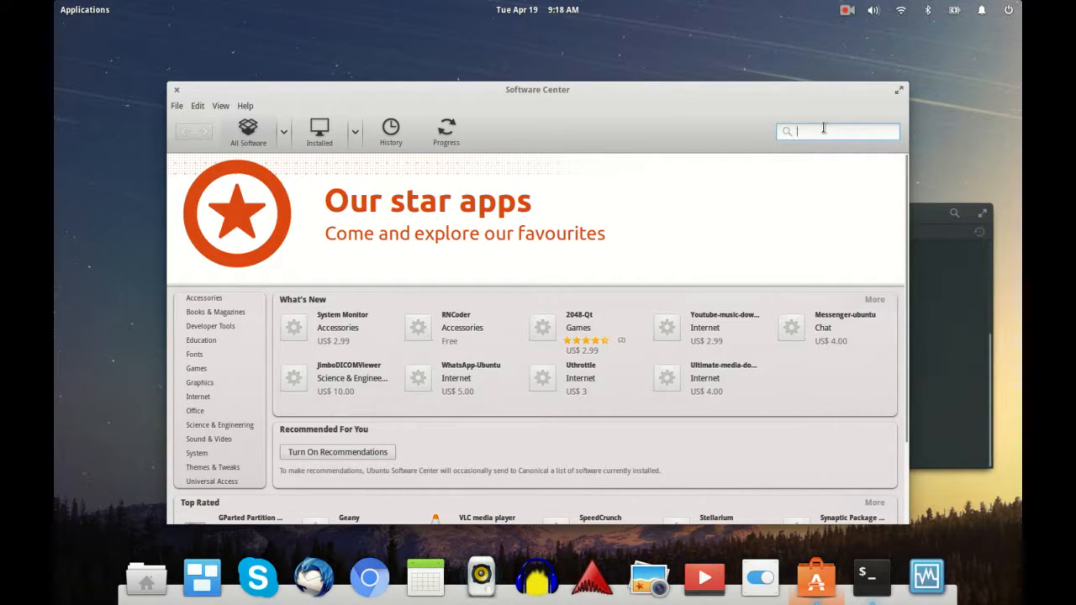
type("ardour3")
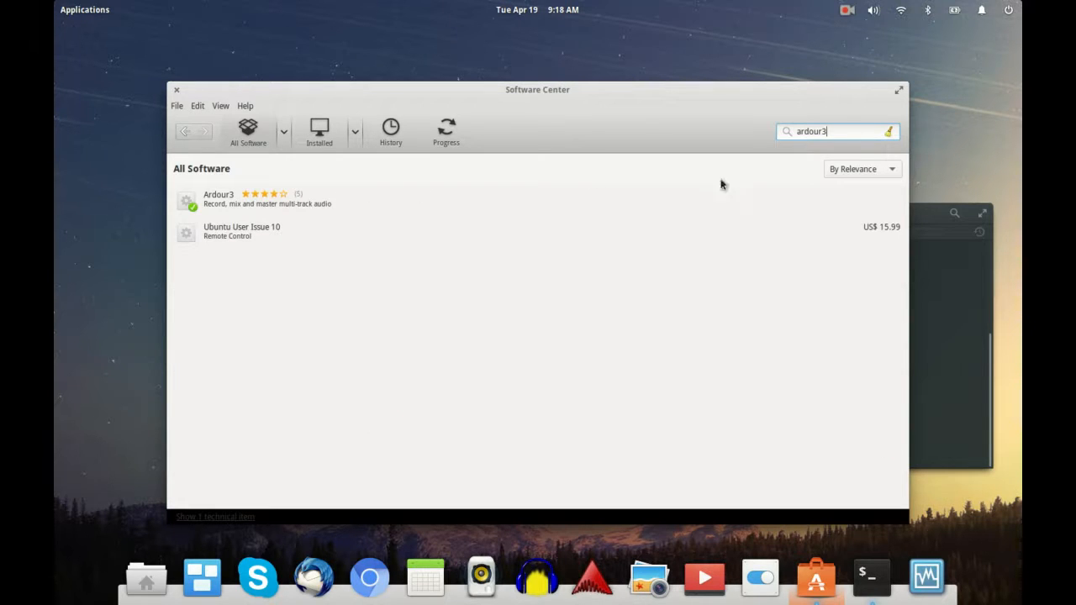
left_click(262, 205)
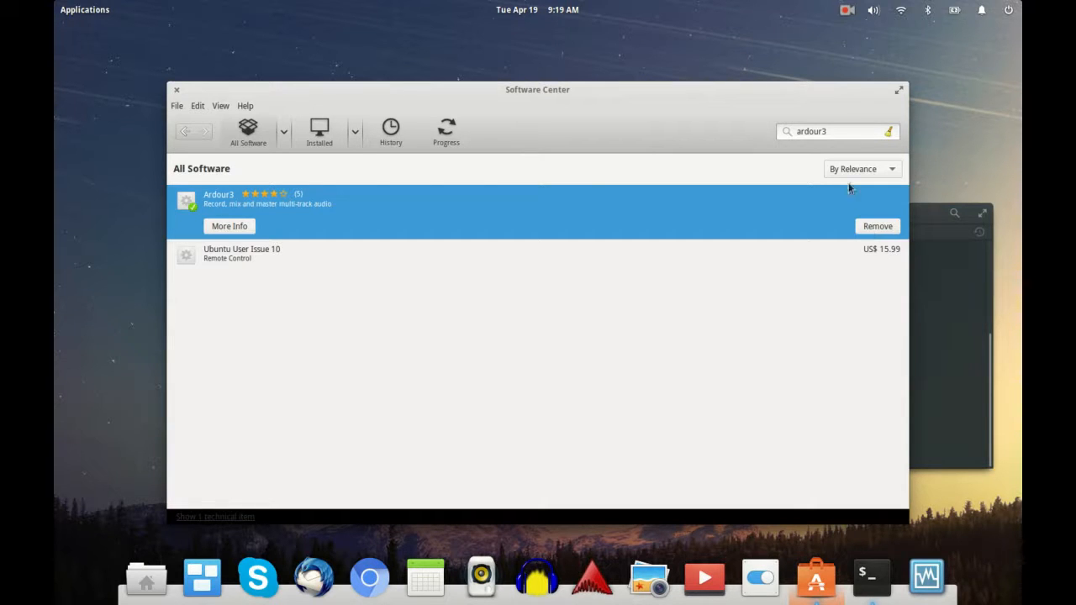
left_click(176, 90)
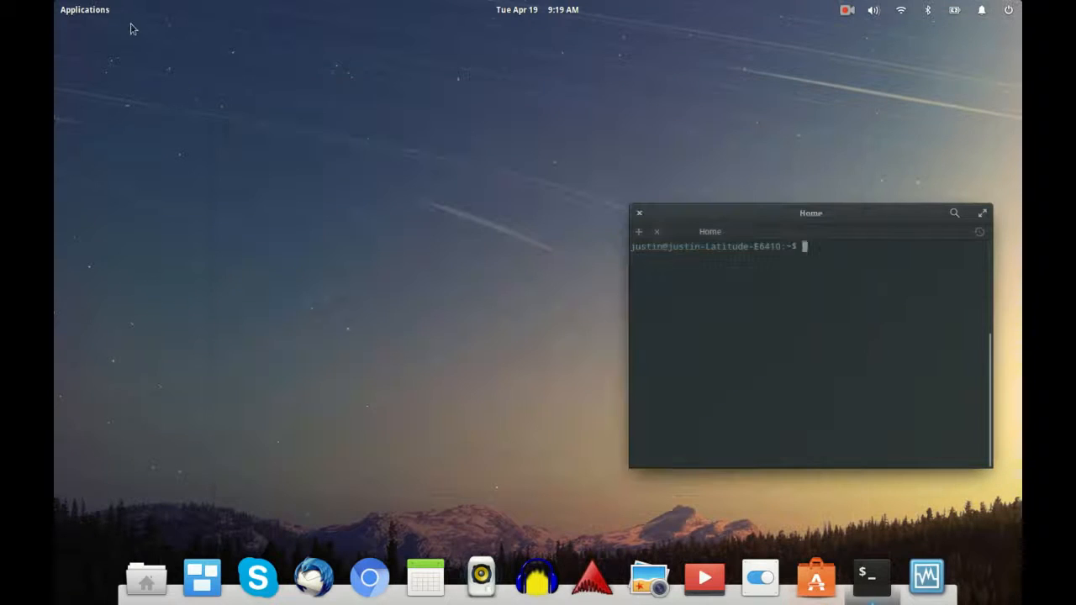
Step: Launch QjackCtl by searching 'q' in the applications launcher
left_click(96, 9)
type("q")
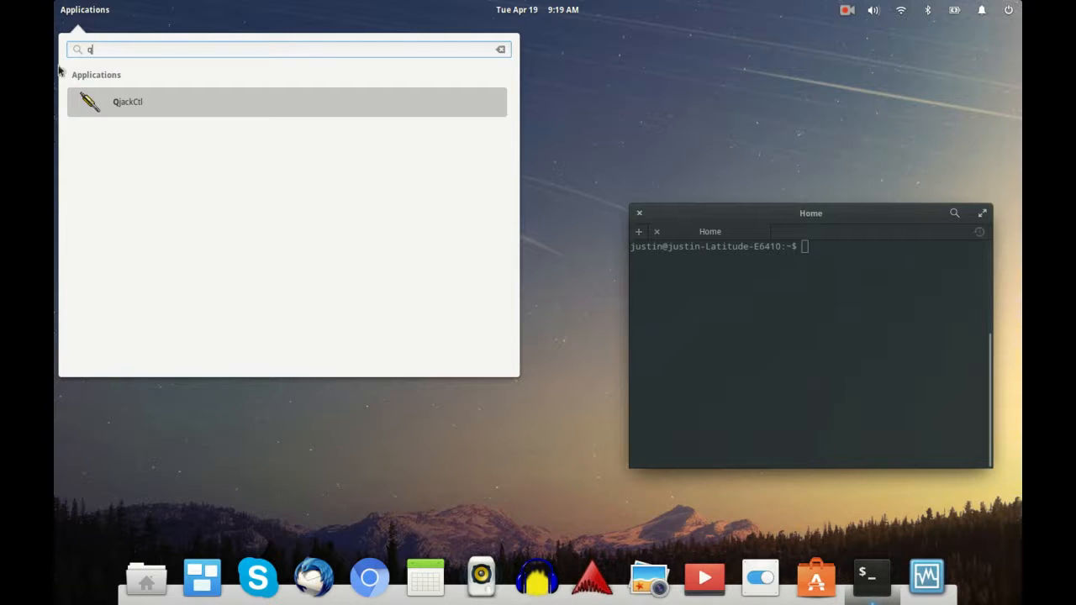
left_click(116, 101)
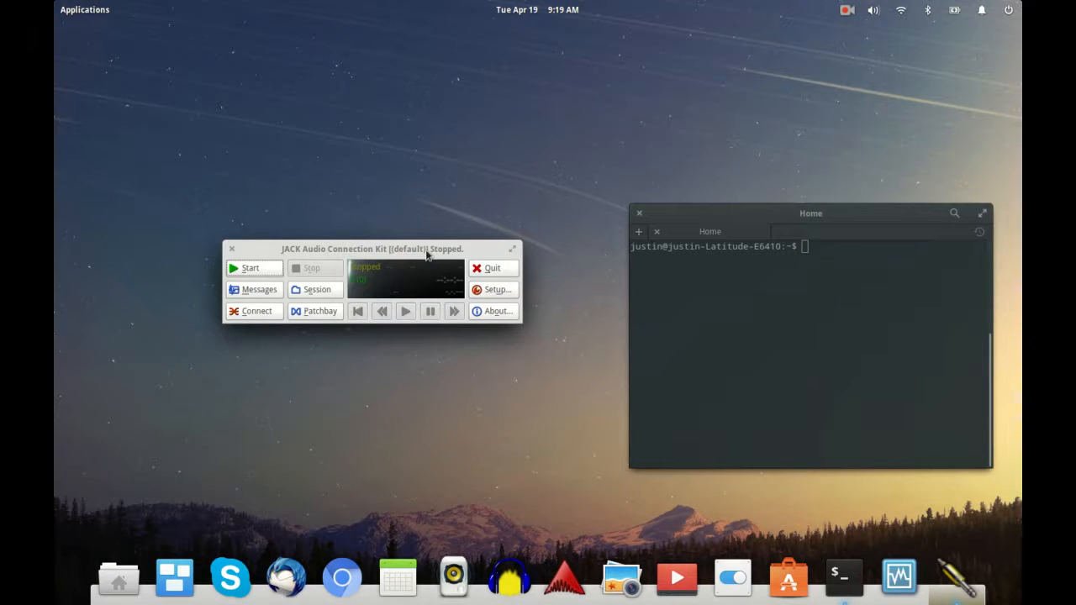
left_click(489, 291)
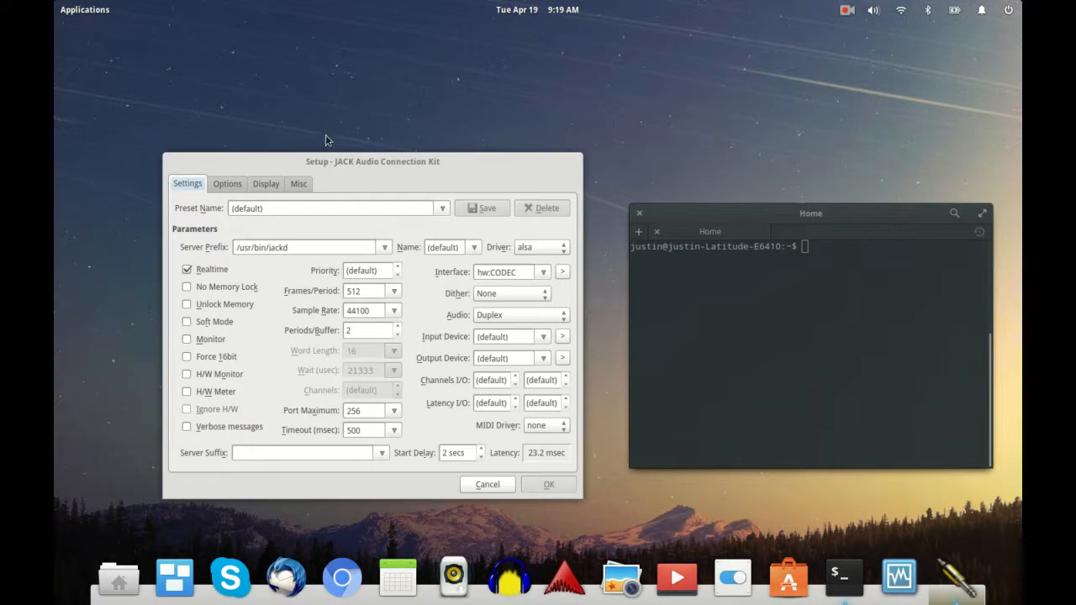
left_click(489, 484)
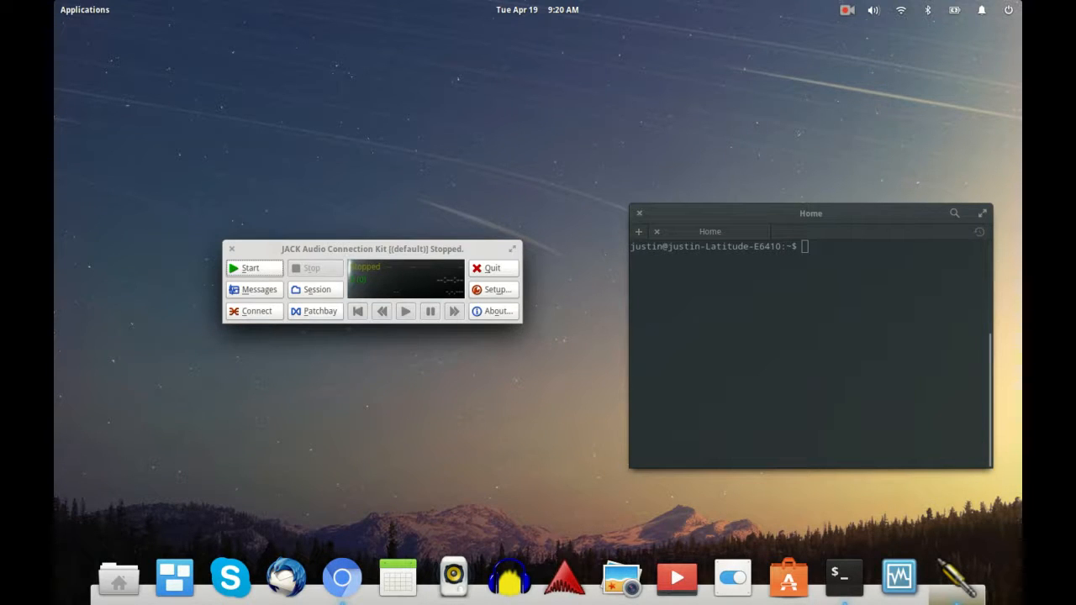
Step: Run 'sudo nano /etc/security/limits.conf' in the Home terminal and submit the sudo password
key("alt+Tab")
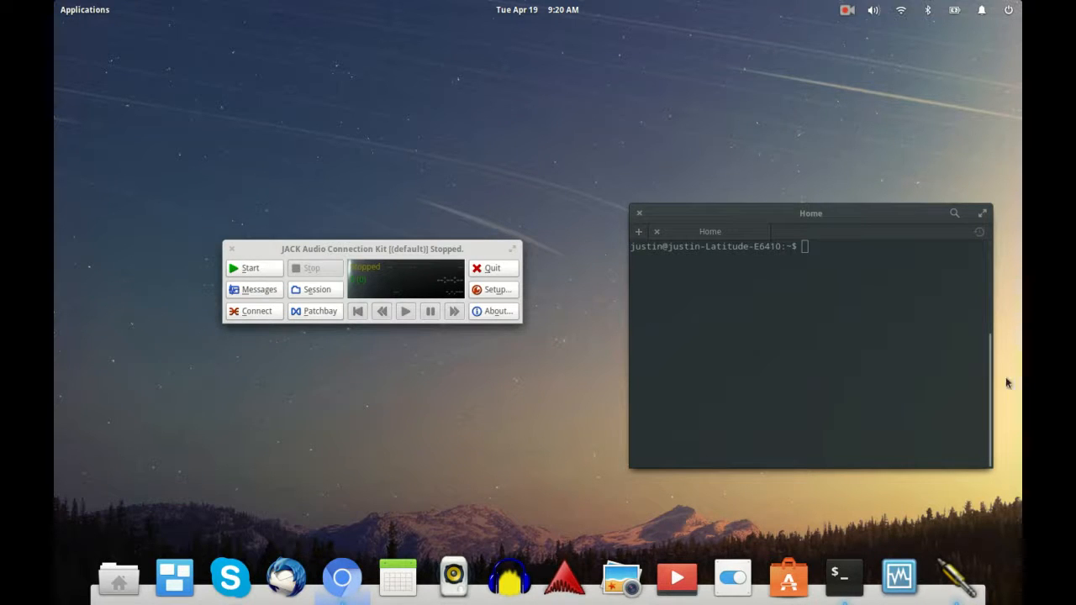
left_click(862, 343)
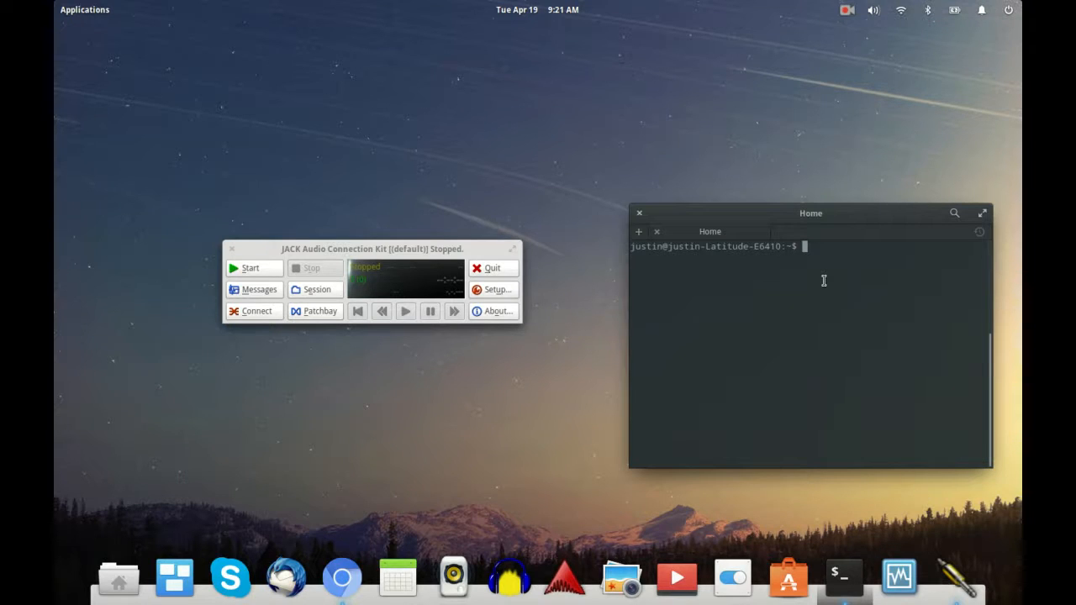
type("sudo")
type("nano")
key("BackSpace")
type("/etc/security/")
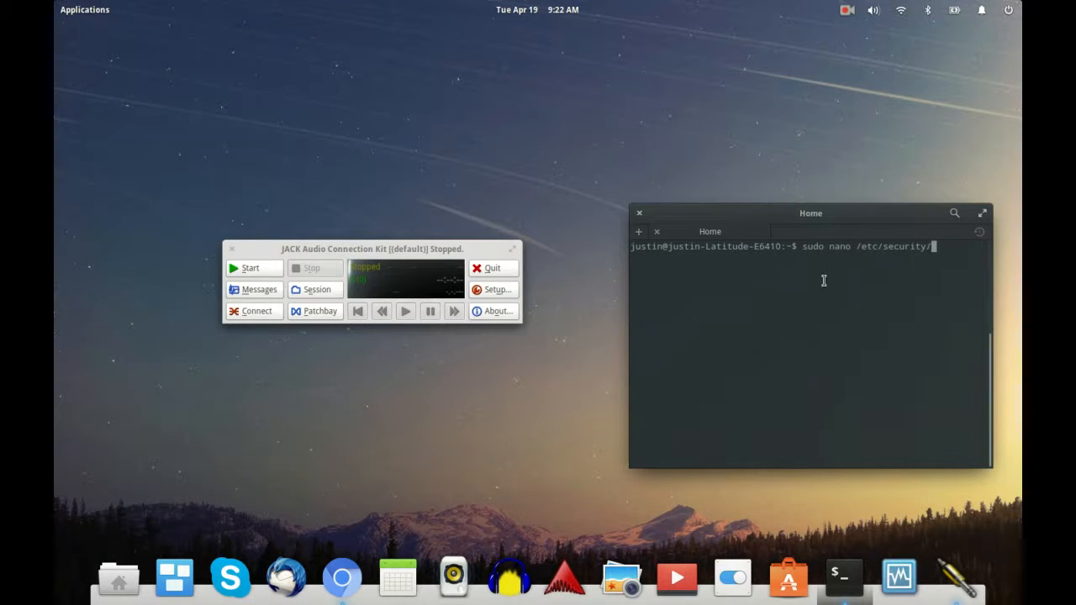
type("limits.conf")
key("Return")
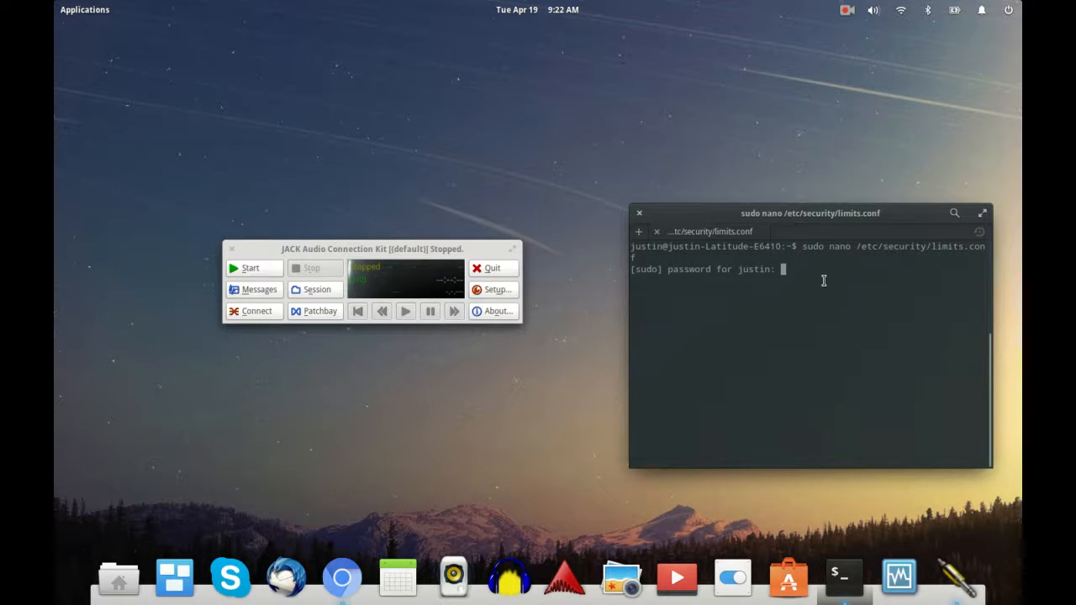
key("Return")
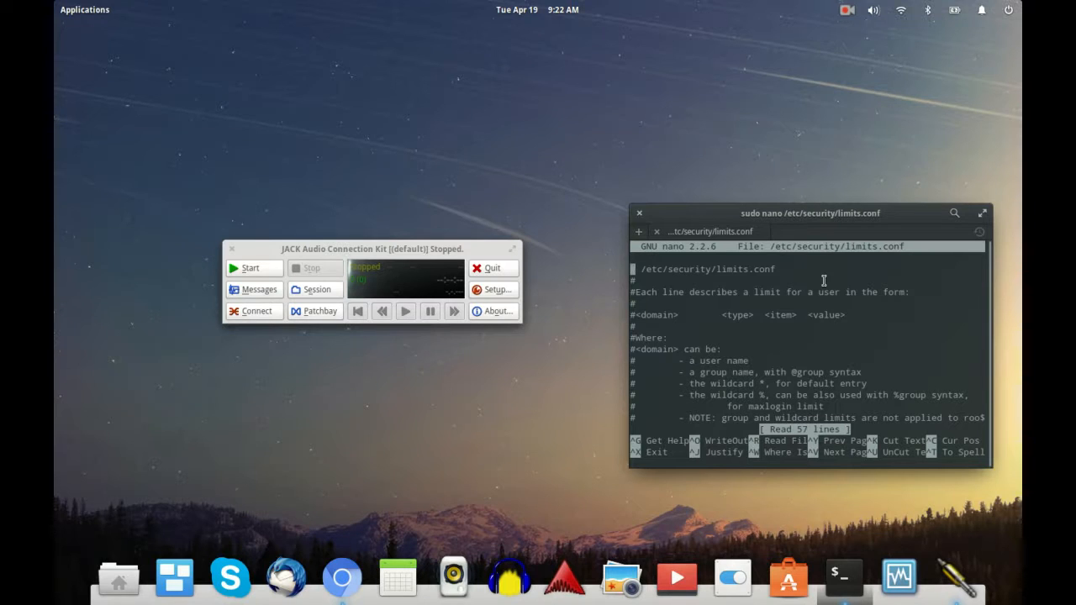
key("Down")
key("Down")
key("Down")
key("Down")
key("Down")
key("Down")
key("Down")
key("Down")
key("Down")
key("Down")
key("Down")
key("Down")
key("Down")
key("Down")
key("Down")
key("Down")
key("Down")
key("Down")
key("Down")
key("Down")
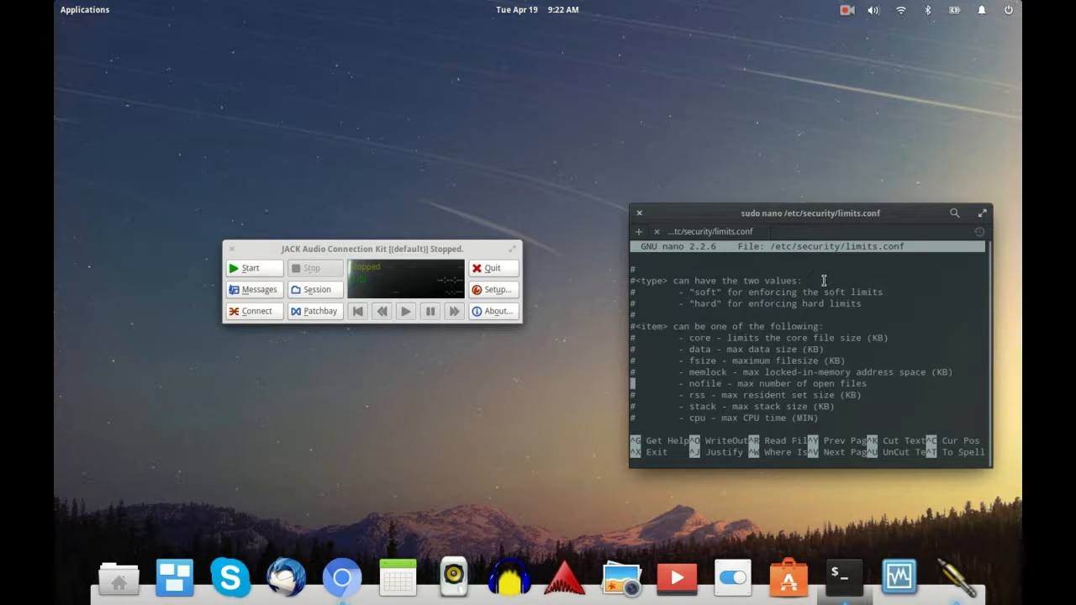
key("Down")
key("Down")
key("Down")
key("Down")
key("Down")
key("Down")
key("Down")
key("Down")
key("Down")
key("Down")
key("Down")
key("Down")
key("Down")
key("Down")
key("Down")
key("Down")
key("Down")
key("Down")
key("Down")
key("Down")
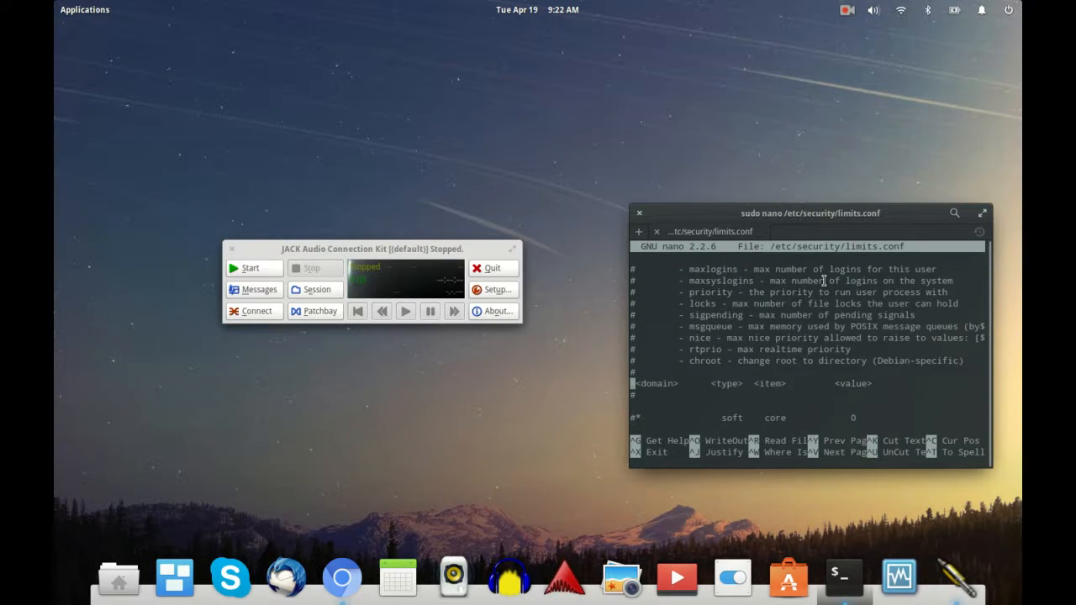
key("Down")
key("Down")
key("Down")
key("Down")
key("Down")
key("Down")
key("Down")
key("Down")
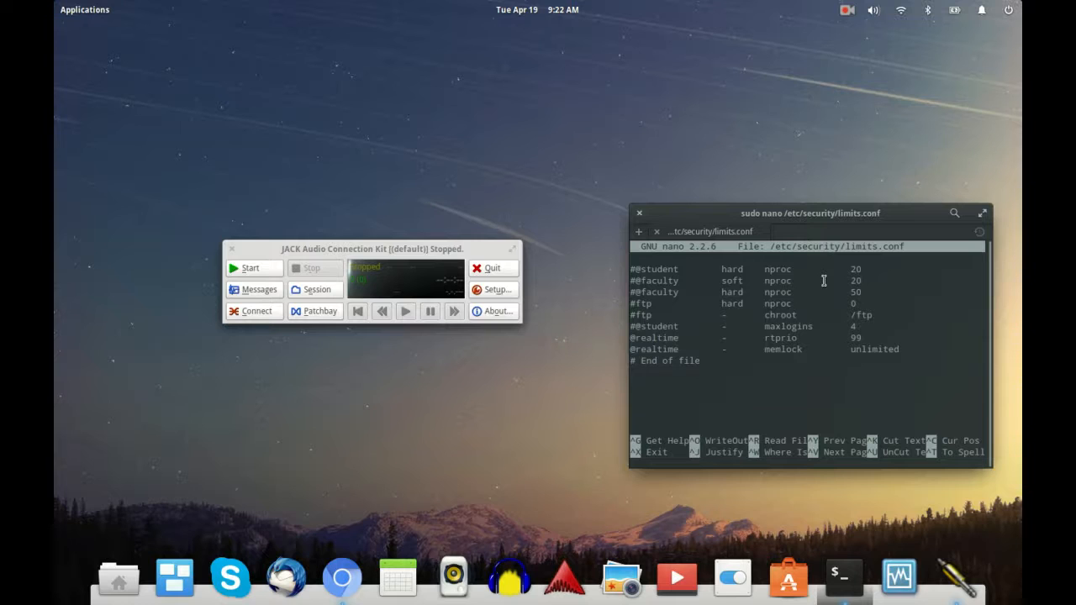
key("Up")
key("Up")
key("Up")
key("Down")
key("Down")
key("Down")
key("Up")
key("Up")
key("Up")
key("Right")
key("Right")
key("Right")
key("Right")
key("Right")
key("Right")
key("Right")
key("Right")
key("Right")
key("Right")
type("-")
key("Right")
key("Right")
key("Right")
key("Right")
key("Right")
key("Right")
key("Right")
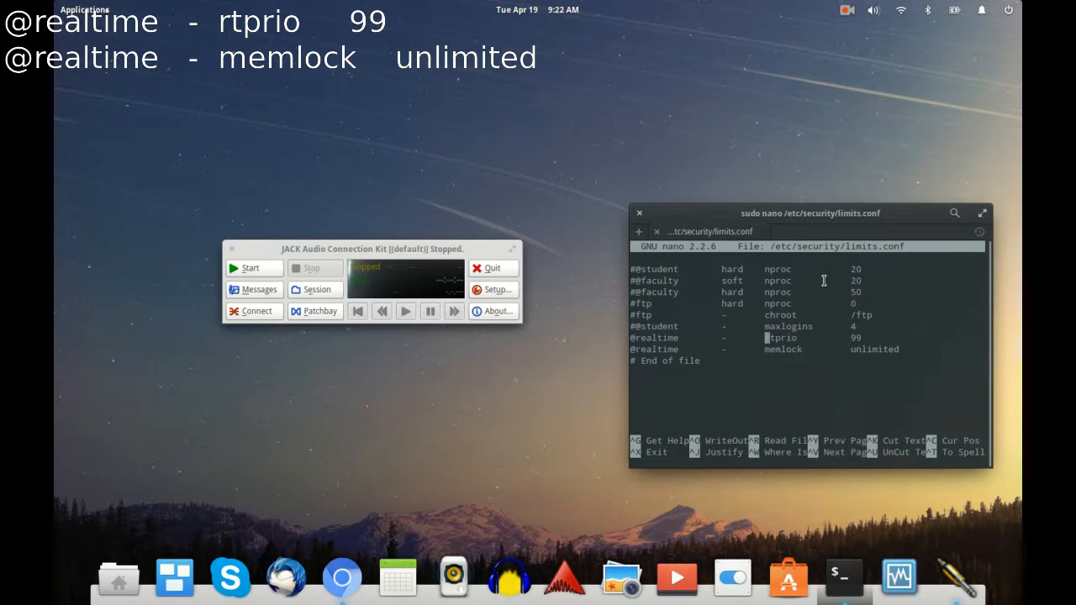
key("Right")
key("Right")
key("Right")
key("Right")
key("Right")
key("Right")
key("Right")
key("Right")
key("Right")
key("Right")
key("Right")
key("Right")
key("Right")
key("Right")
key("Right")
key("Right")
key("Down")
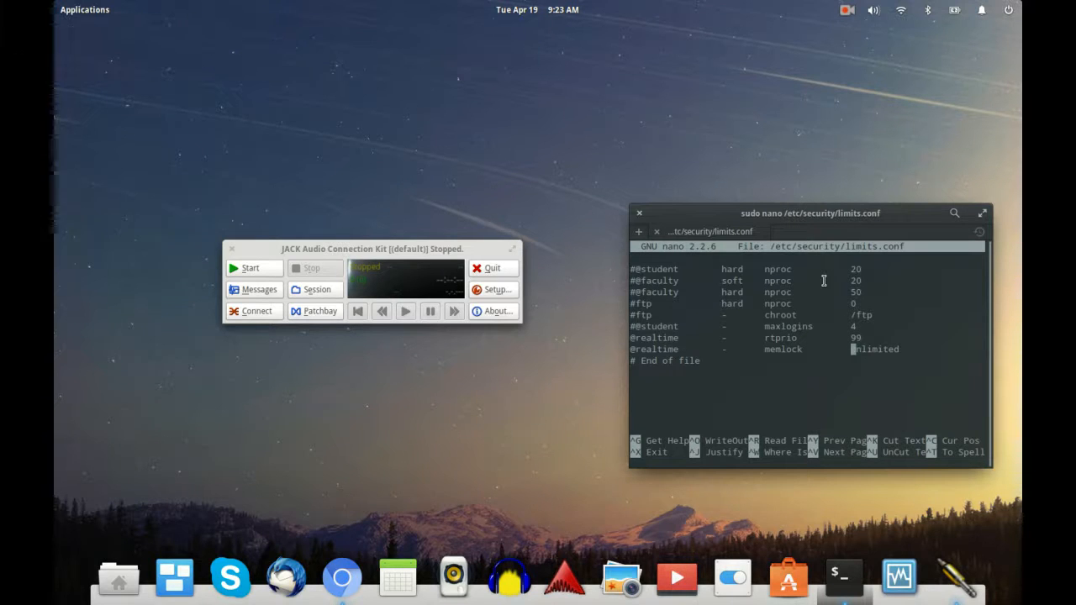
key("Down")
key("Down")
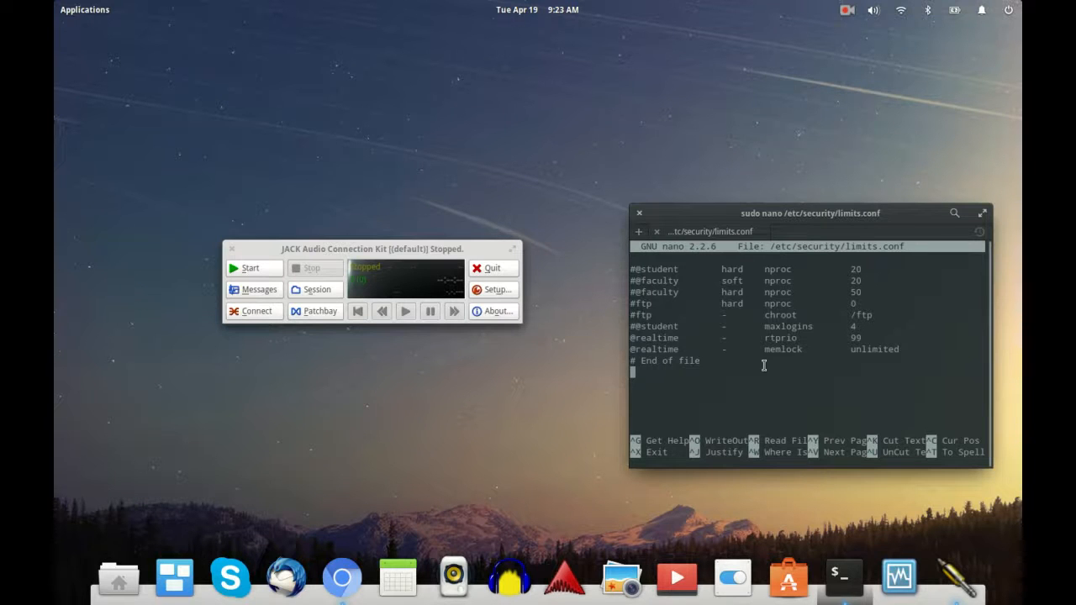
Step: Exit nano with Ctrl+X and focus the Home terminal at its prompt
key("ctrl+x")
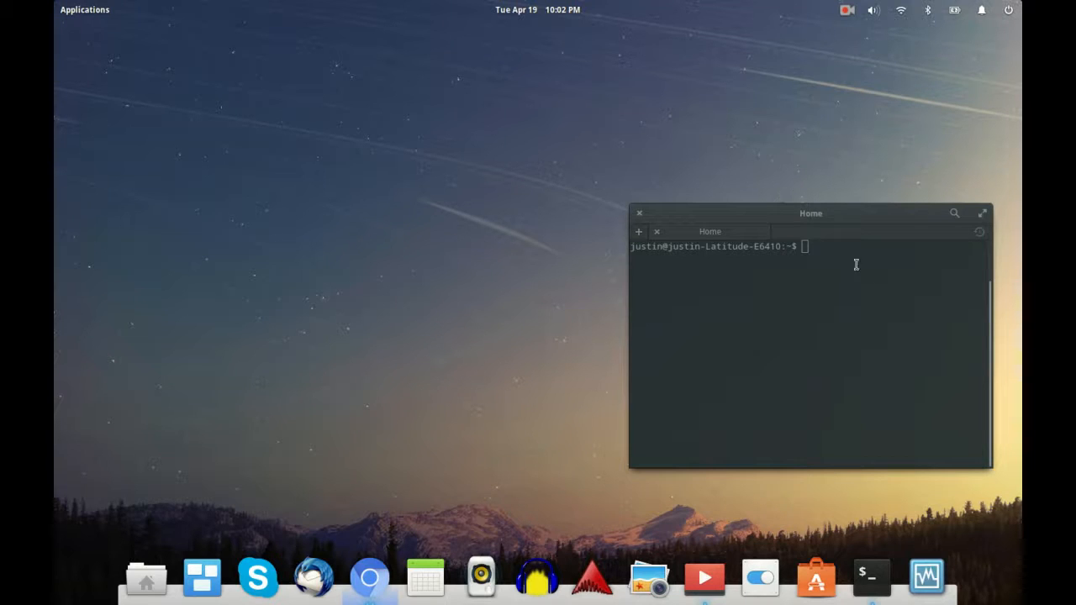
left_click(868, 284)
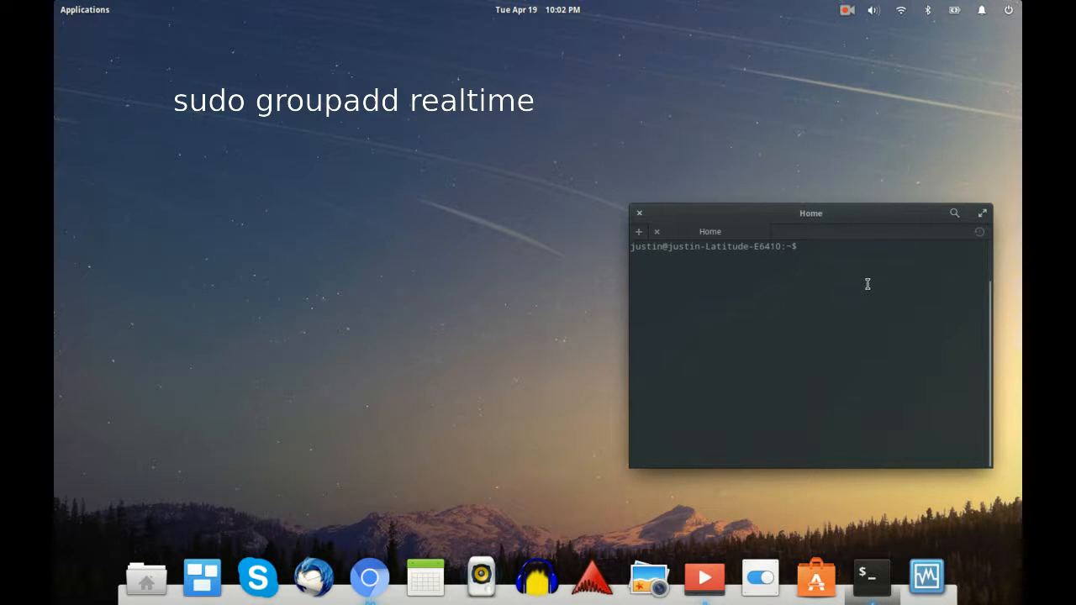
type("sroupadd real")
type("ime")
key("Left")
key("Left")
key("Left")
key("Left")
key("Left")
key("Left")
key("Left")
key("Left")
key("Left")
key("Left")
key("Left")
key("Left")
key("Left")
key("Left")
key("Left")
key("Left")
key("Left")
type("sudo")
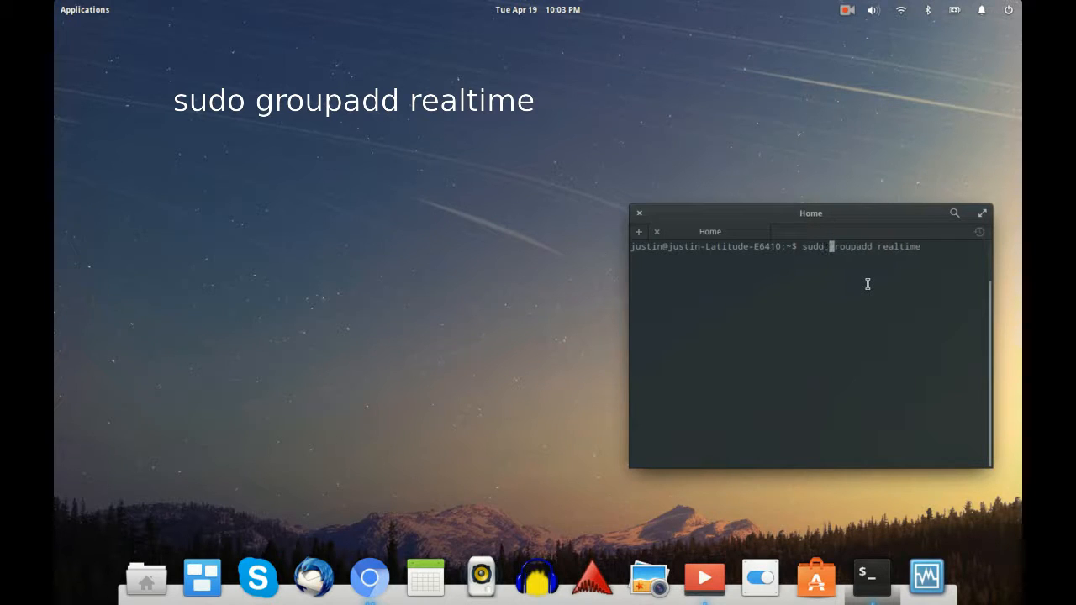
key("Right")
key("Right")
key("Right")
key("Right")
key("Right")
key("Right")
key("Right")
key("Right")
key("Right")
key("Right")
key("Right")
key("Right")
key("Right")
key("Right")
key("Right")
key("Right")
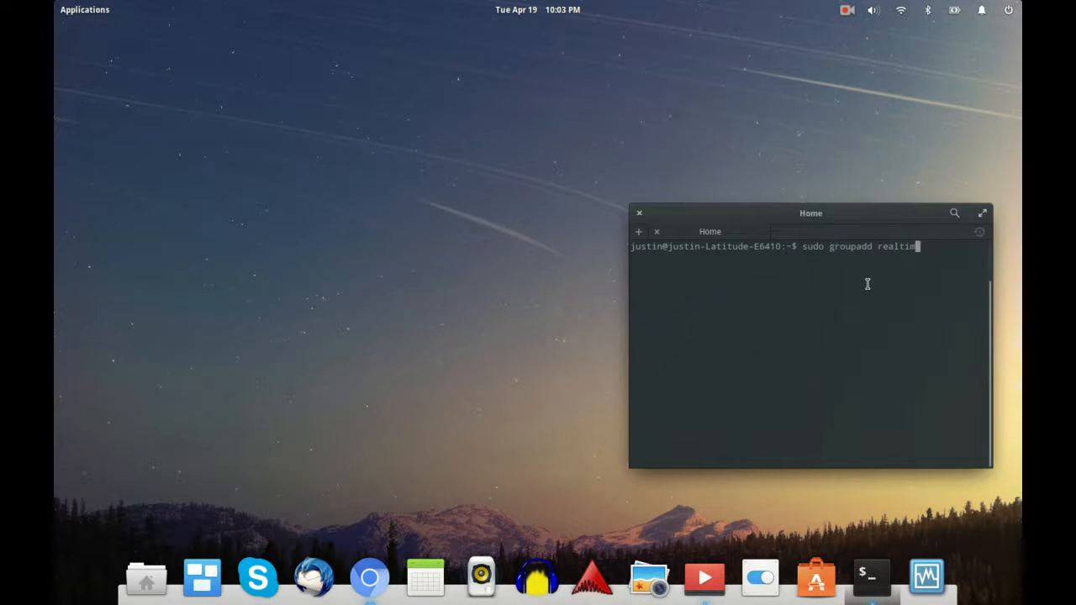
key("Right")
key("BackSpace")
key("BackSpace")
key("BackSpace")
key("BackSpace")
key("BackSpace")
key("BackSpace")
key("BackSpace")
key("BackSpace")
key("BackSpace")
key("BackSpace")
key("BackSpace")
key("BackSpace")
key("BackSpace")
key("BackSpace")
key("BackSpace")
key("BackSpace")
key("BackSpace")
key("BackSpace")
key("BackSpace")
key("BackSpace")
key("BackSpace")
key("BackSpace")
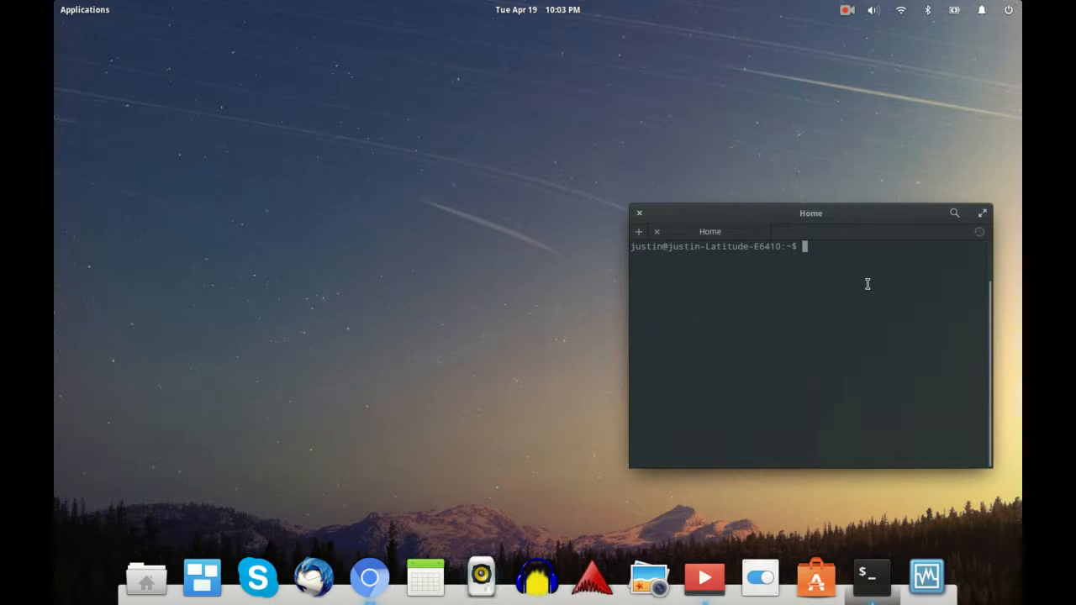
type("u")
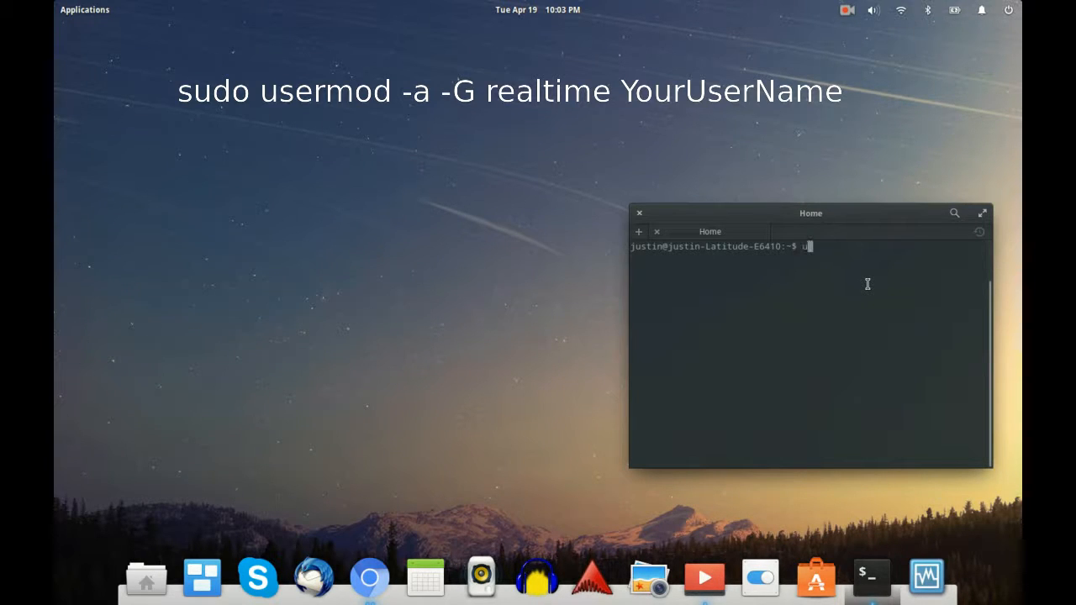
type("sermod -a -")
type("G real")
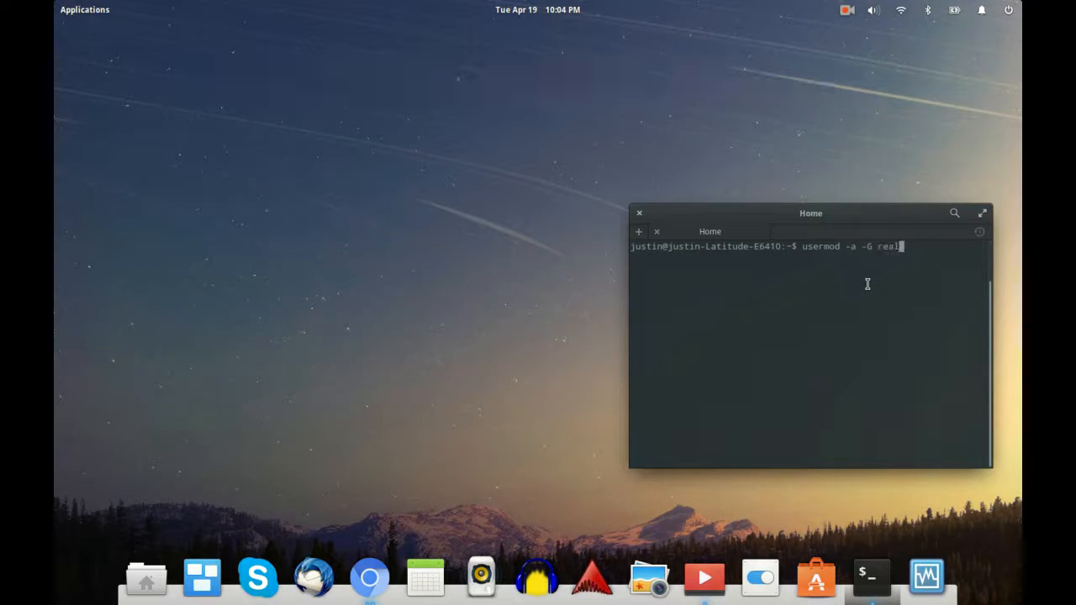
type("time justin")
key("BackSpace")
key("BackSpace")
key("BackSpace")
key("BackSpace")
key("BackSpace")
key("BackSpace")
key("BackSpace")
key("BackSpace")
key("BackSpace")
key("BackSpace")
key("BackSpace")
key("BackSpace")
key("BackSpace")
key("BackSpace")
key("BackSpace")
key("BackSpace")
key("BackSpace")
key("BackSpace")
key("BackSpace")
key("BackSpace")
key("BackSpace")
key("BackSpace")
key("BackSpace")
key("BackSpace")
key("alt+Tab")
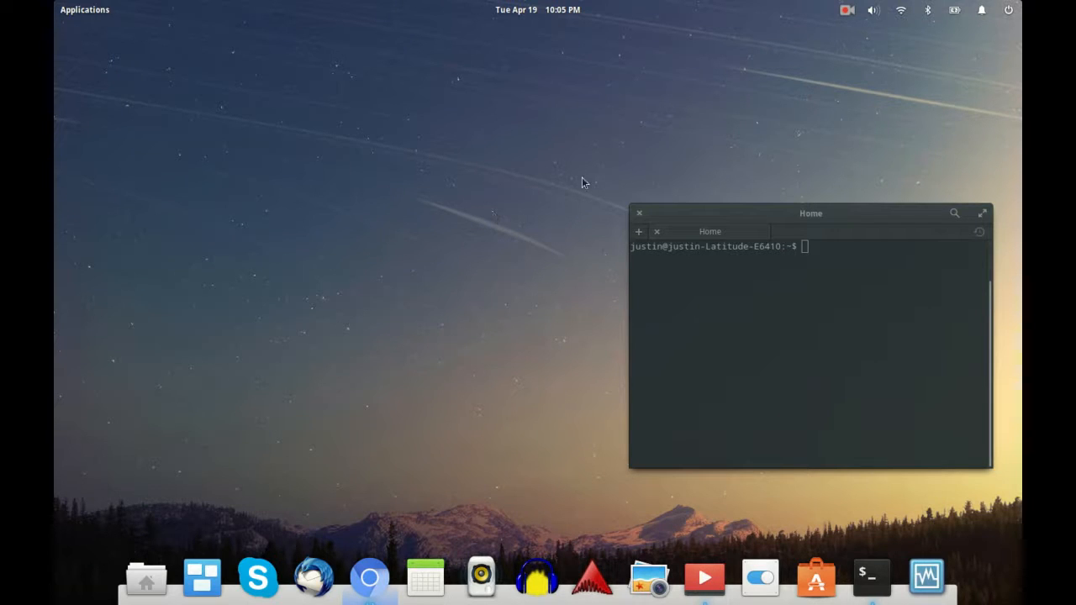
left_click(853, 220)
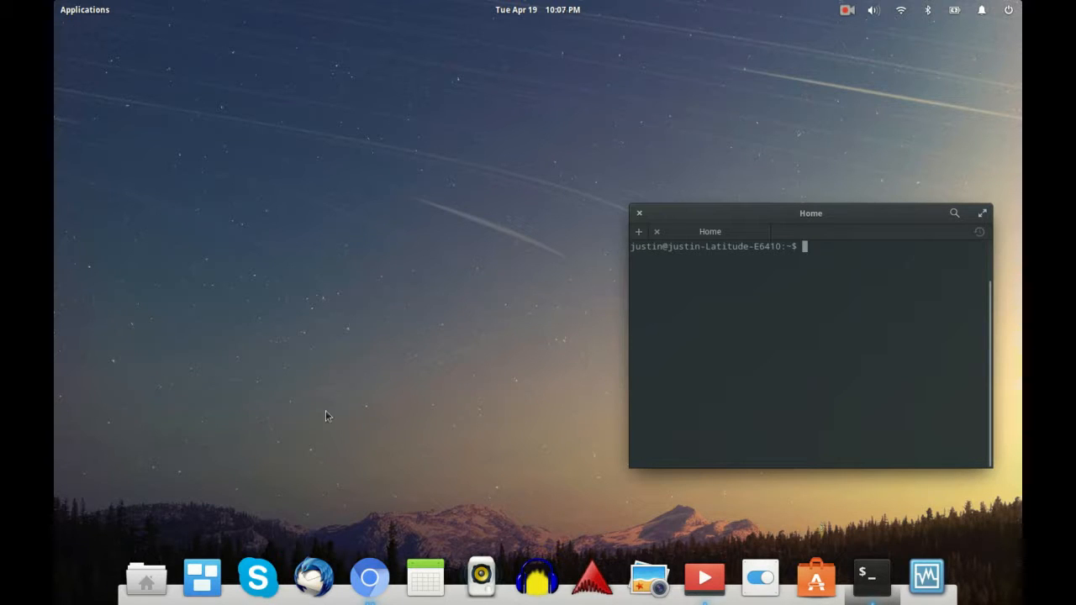
Step: Launch QjackCtl from the launcher search 'q' and open its Setup dialog
key("super")
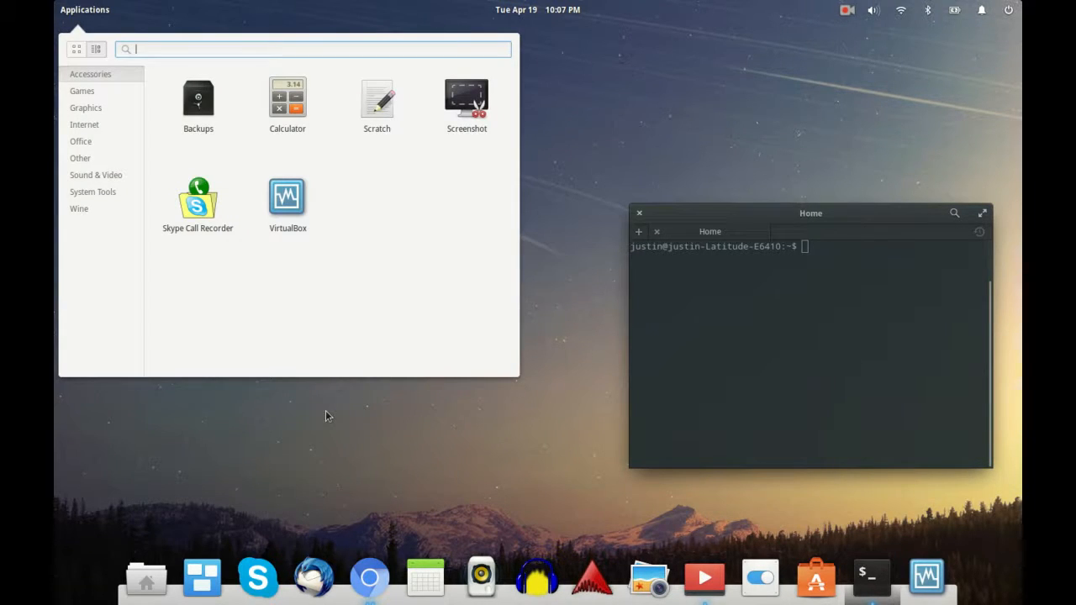
type("q")
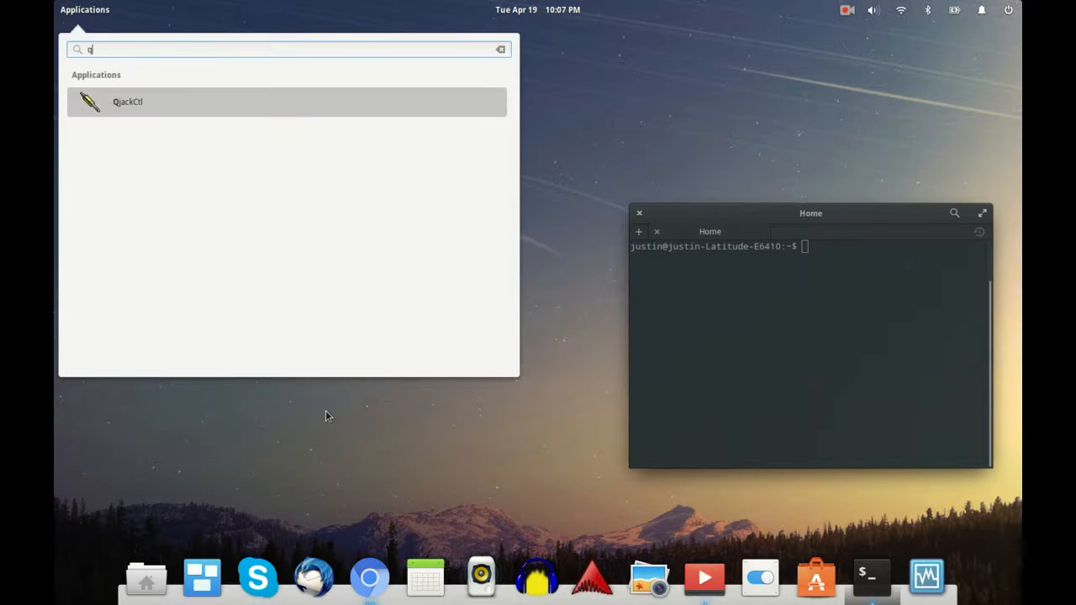
key("Return")
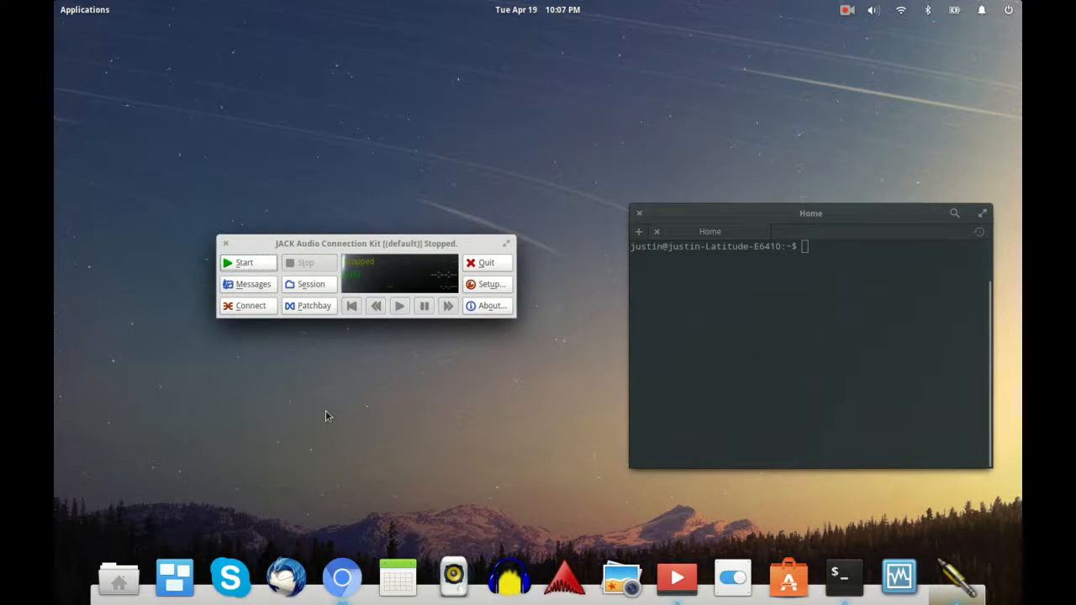
left_click(493, 287)
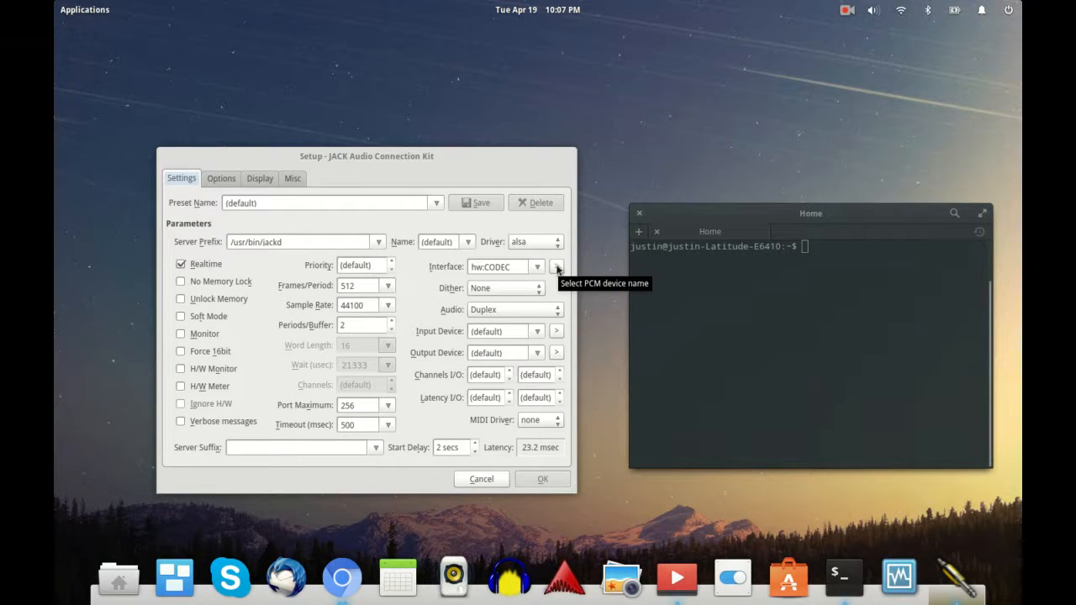
Step: Review the PCM device list and keep the hw:CODEC USB Audio CODEC interface
left_click(558, 267)
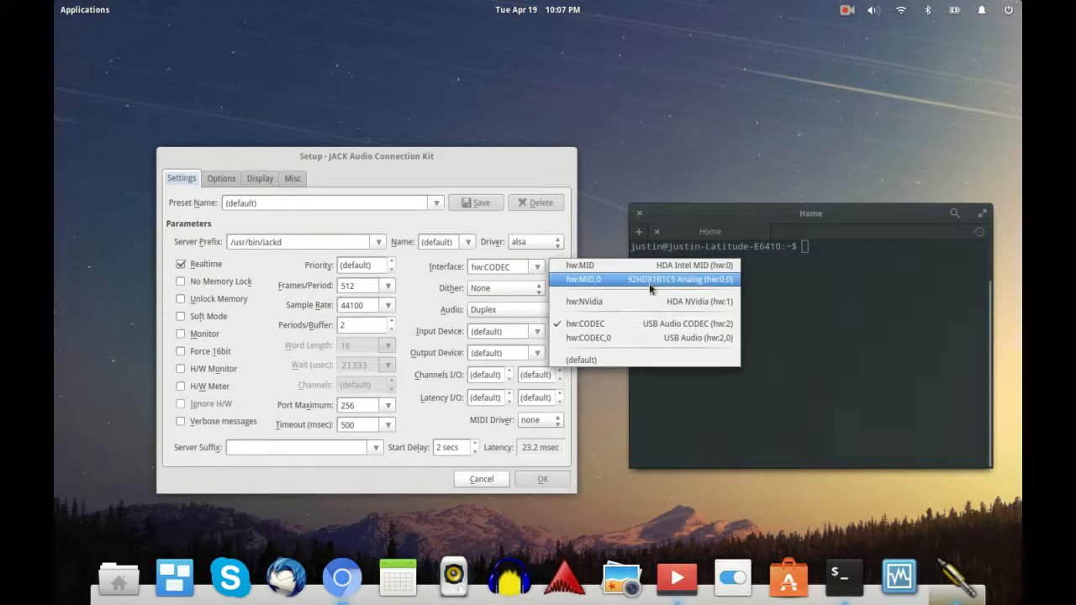
left_click(515, 169)
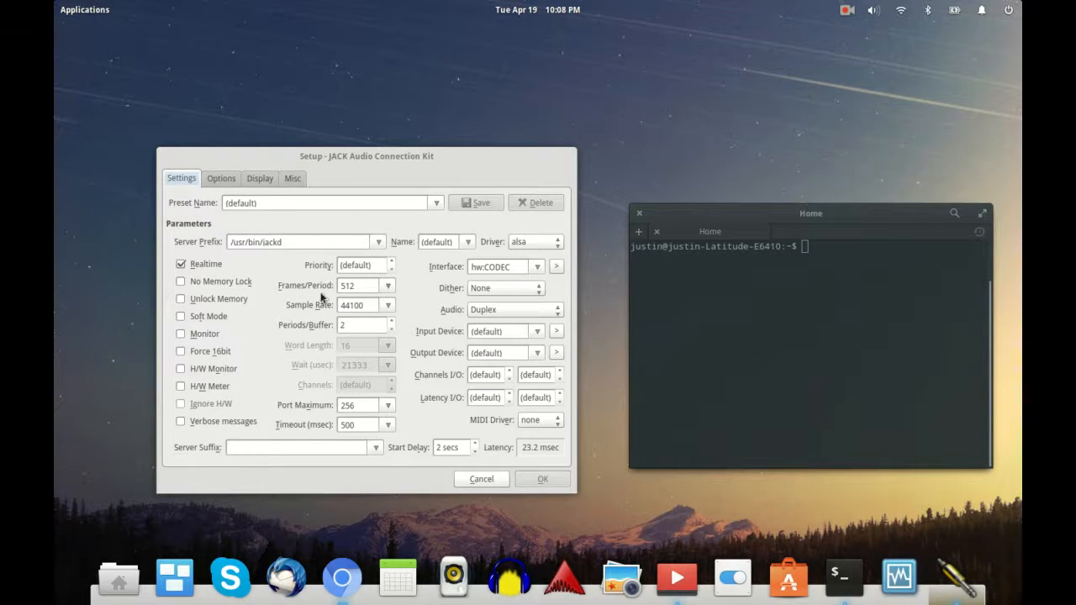
Step: Change Frames/Period from 512 to 256, lowering latency to 11.6 msec
left_click(391, 286)
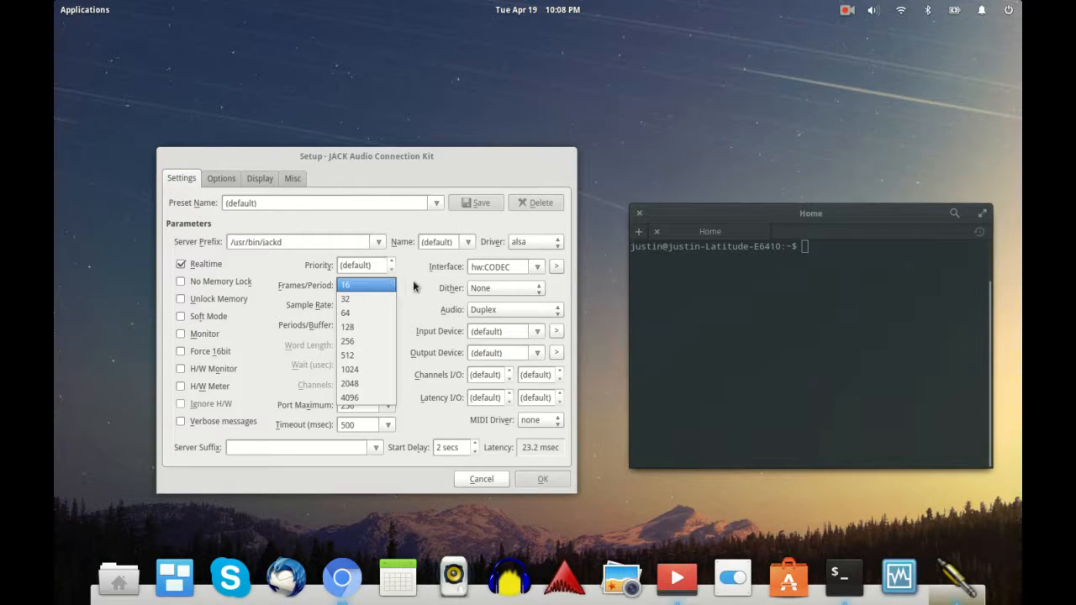
left_click(413, 287)
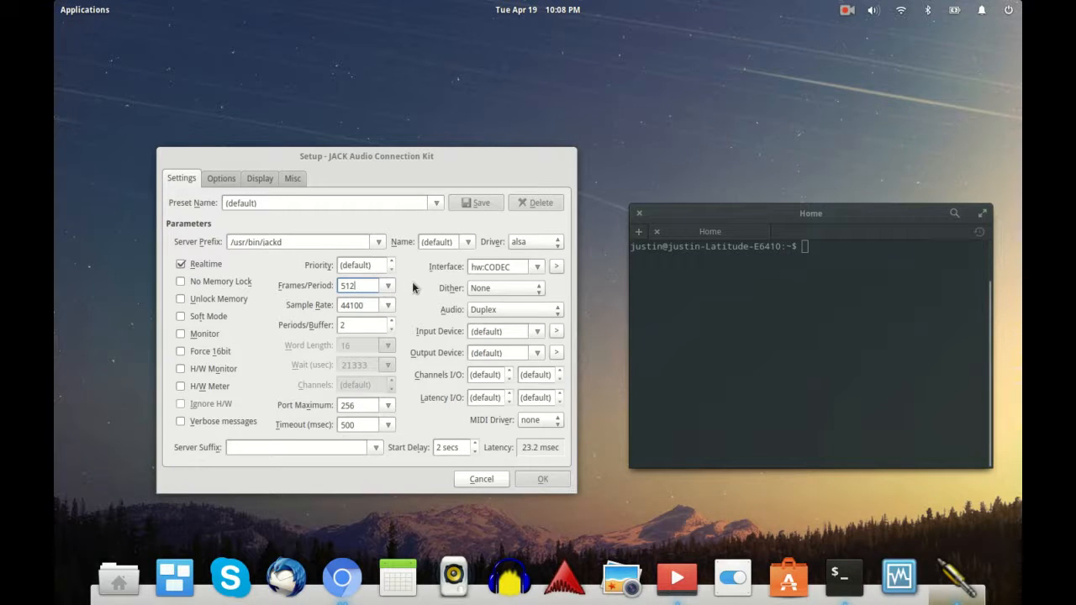
left_click(390, 286)
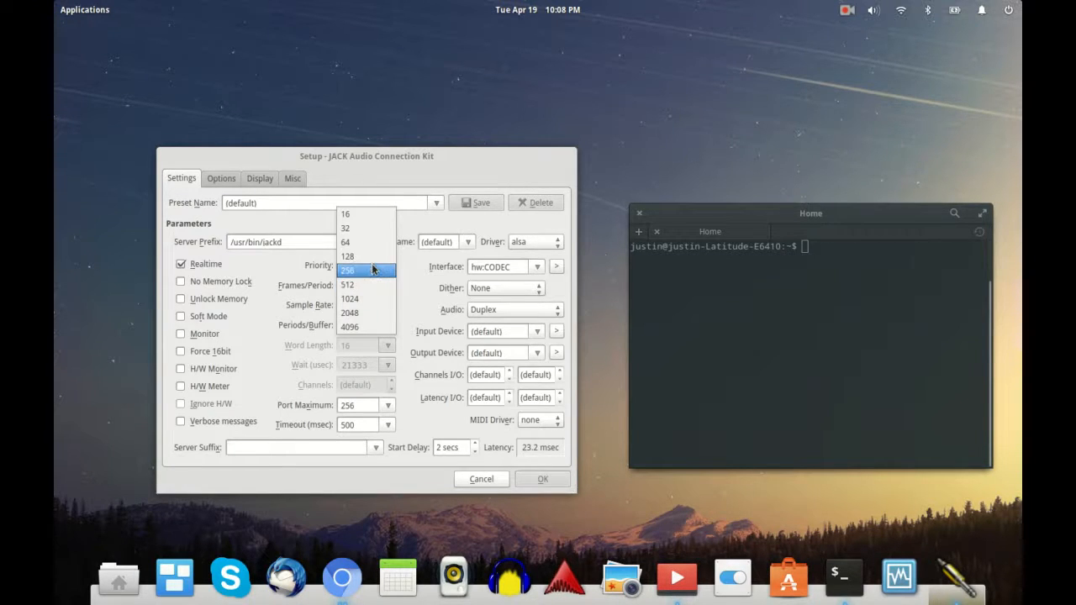
left_click(374, 270)
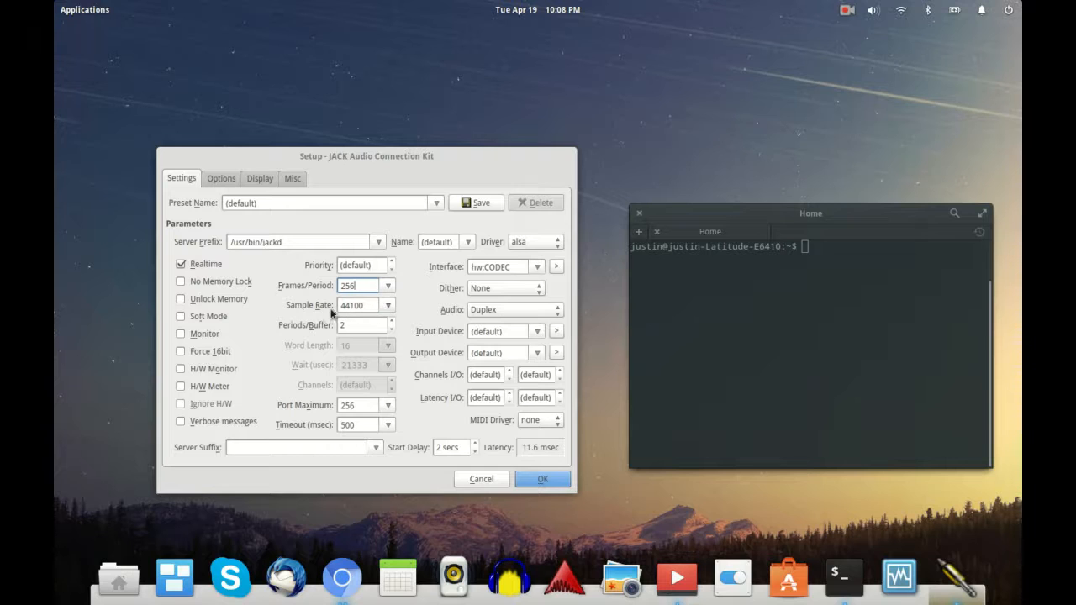
left_click(384, 307)
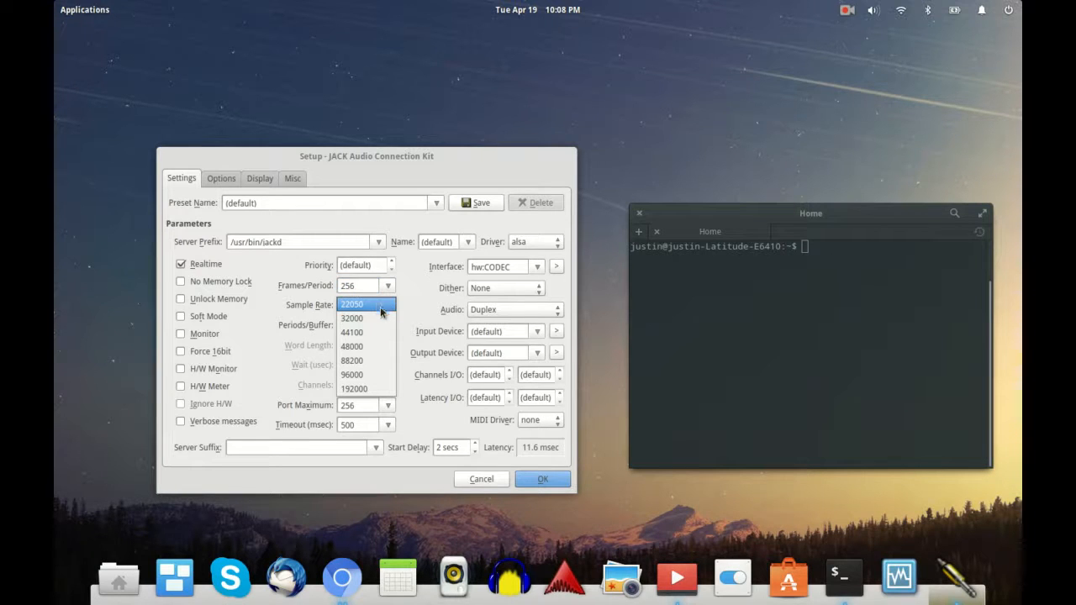
left_click(386, 332)
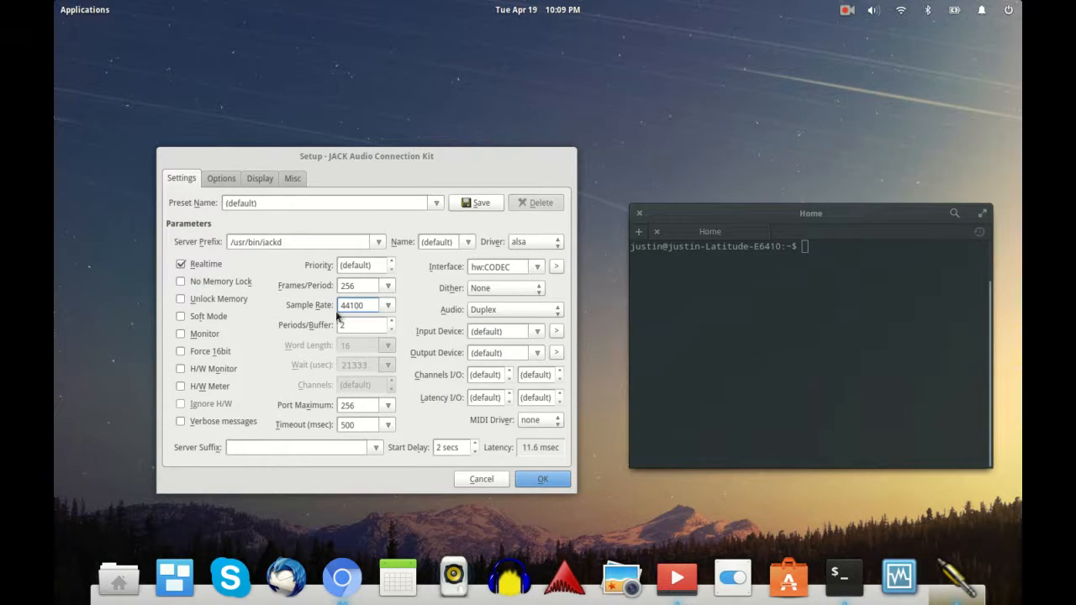
left_click(388, 306)
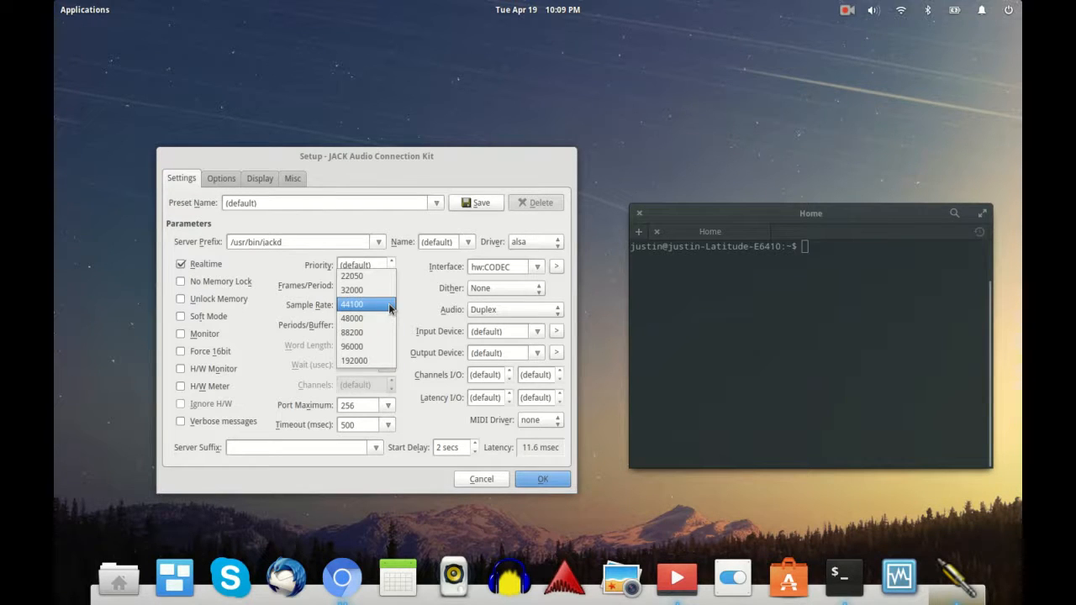
left_click(414, 304)
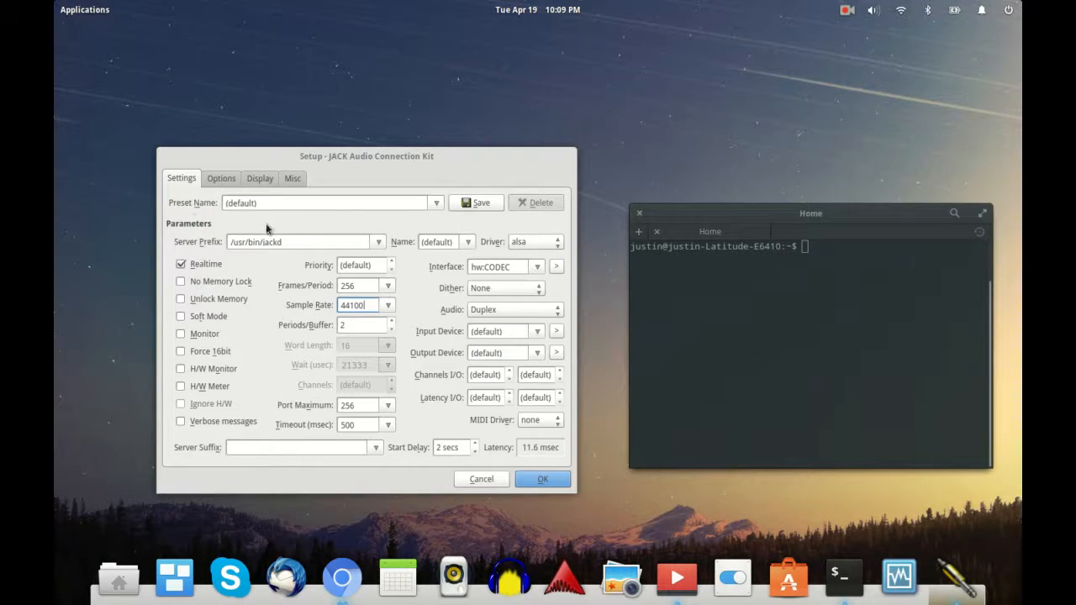
Step: Browse the Options, Display and Misc tabs, then confirm the JACK setup with OK
left_click(233, 181)
left_click(262, 178)
left_click(287, 180)
left_click(272, 178)
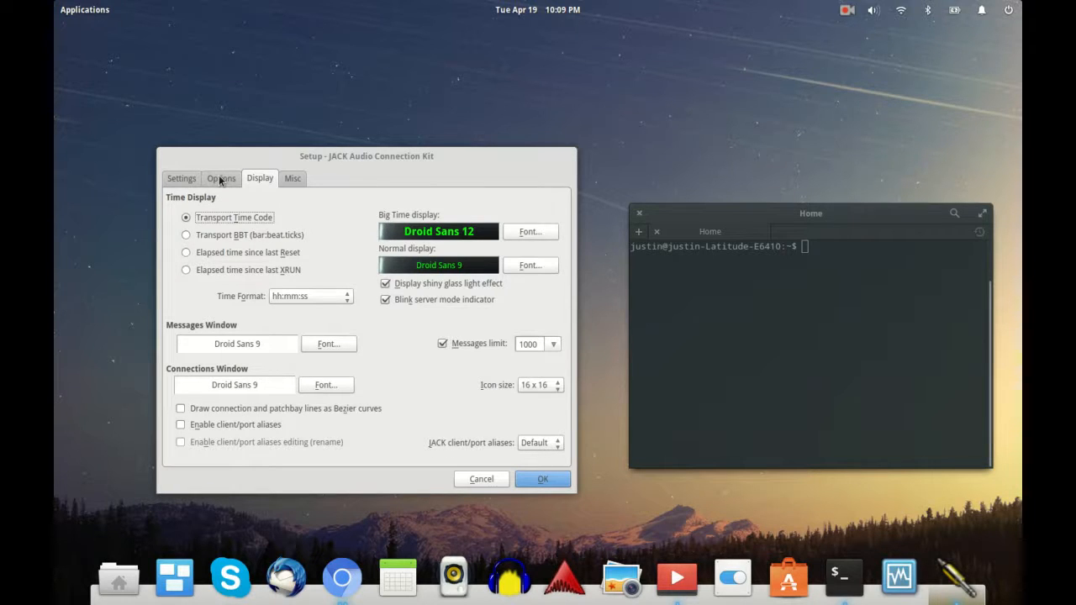
left_click(218, 178)
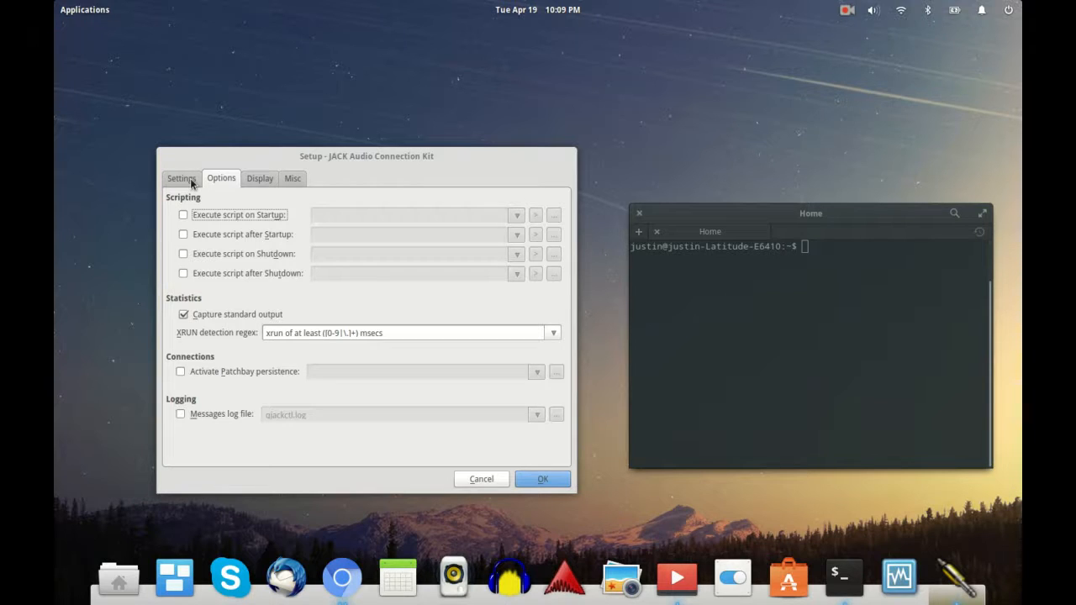
left_click(190, 181)
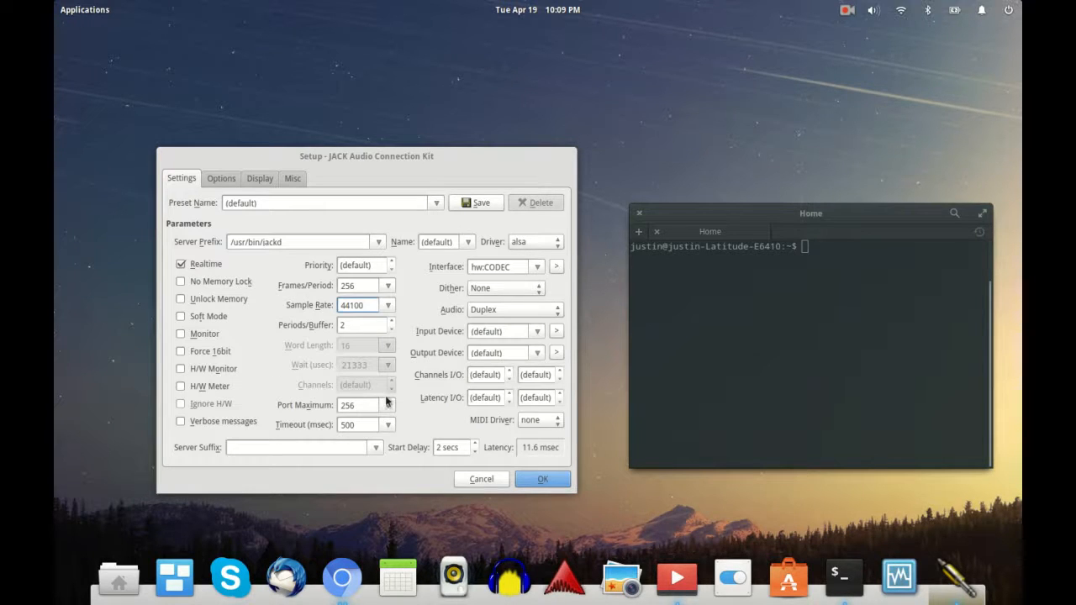
left_click(540, 479)
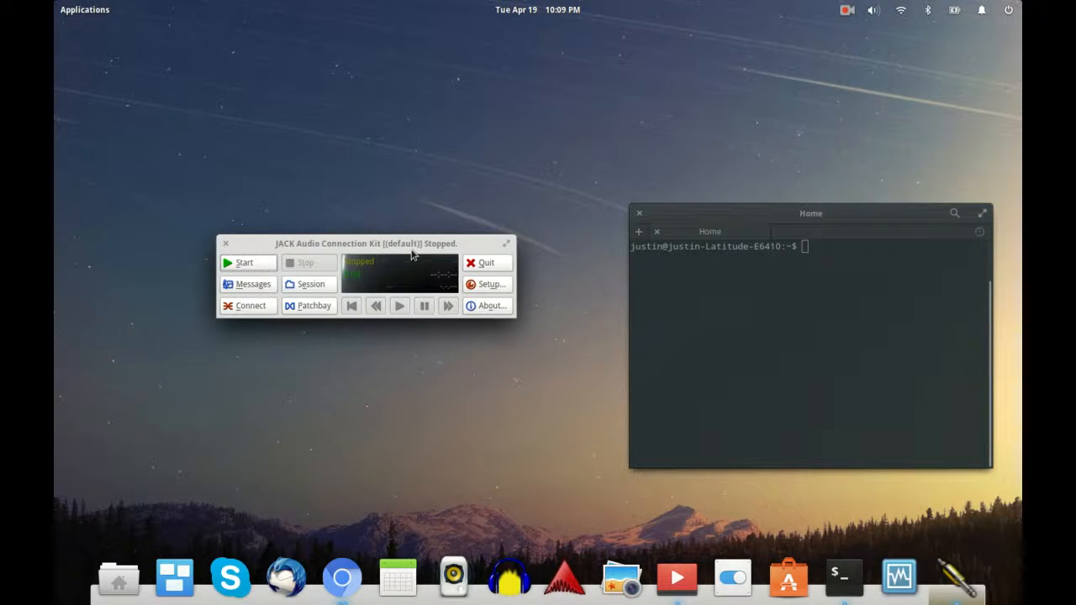
Step: Quit QjackCtl, closing the JACK window
left_click(484, 262)
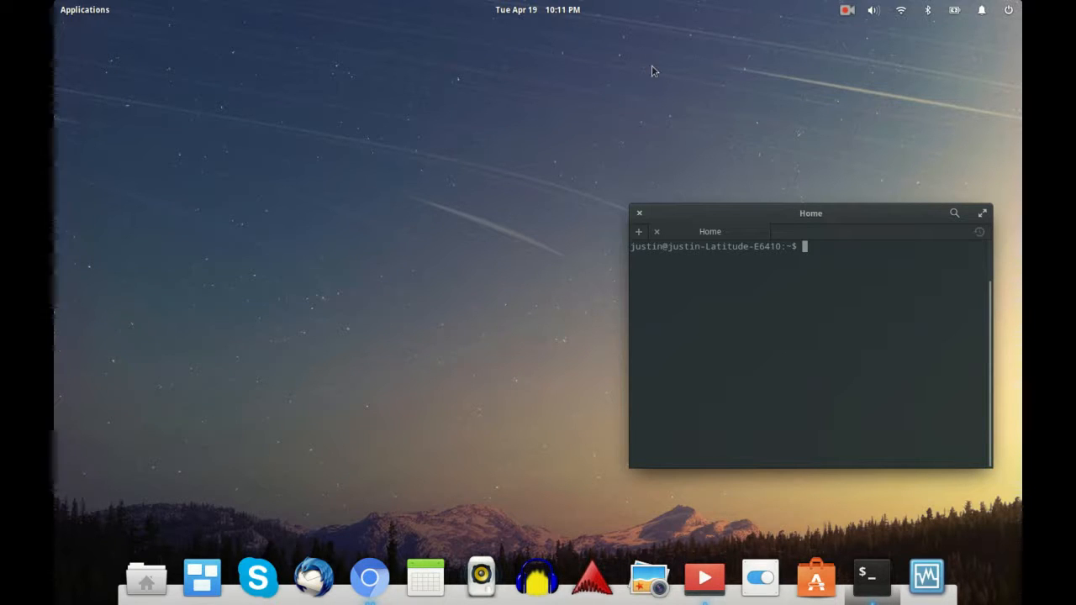
Step: Launch Ardour, name a new session 'test youtube', and expand its Advanced options
left_click(847, 11)
left_click(879, 79)
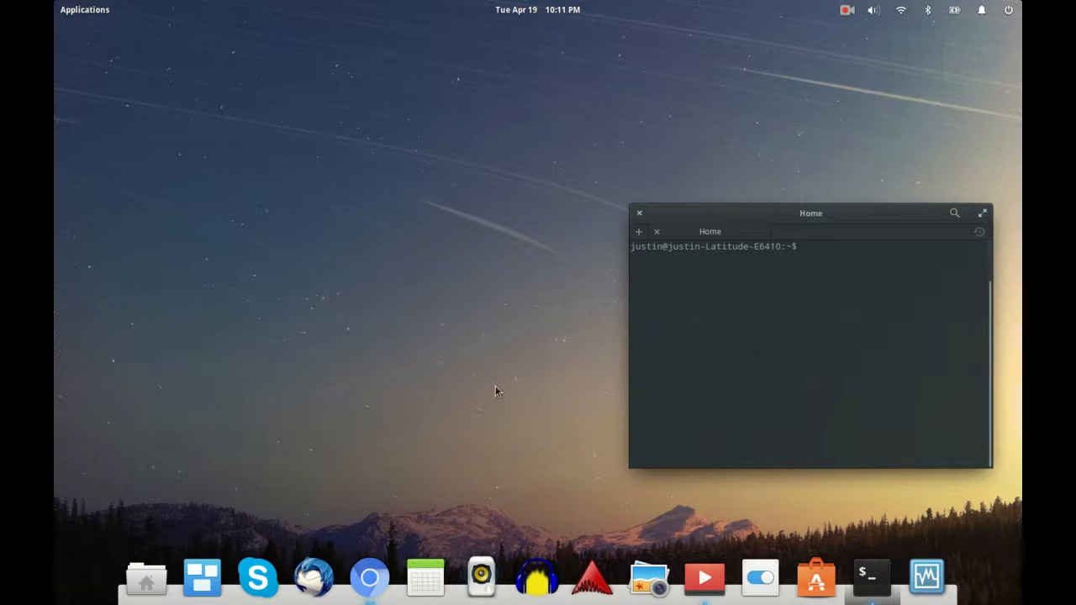
left_click(591, 578)
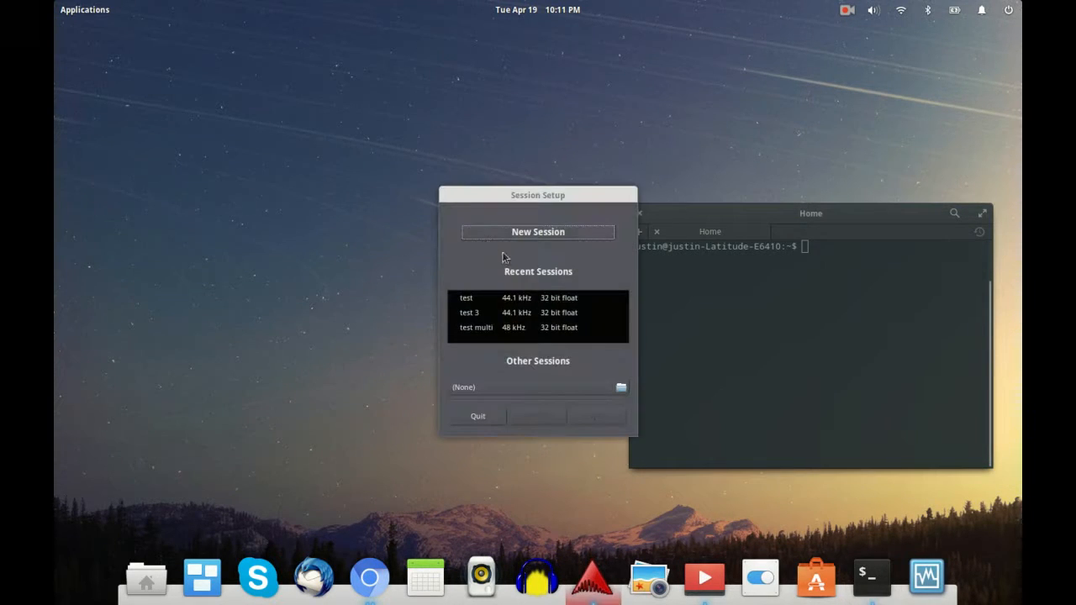
left_click(554, 235)
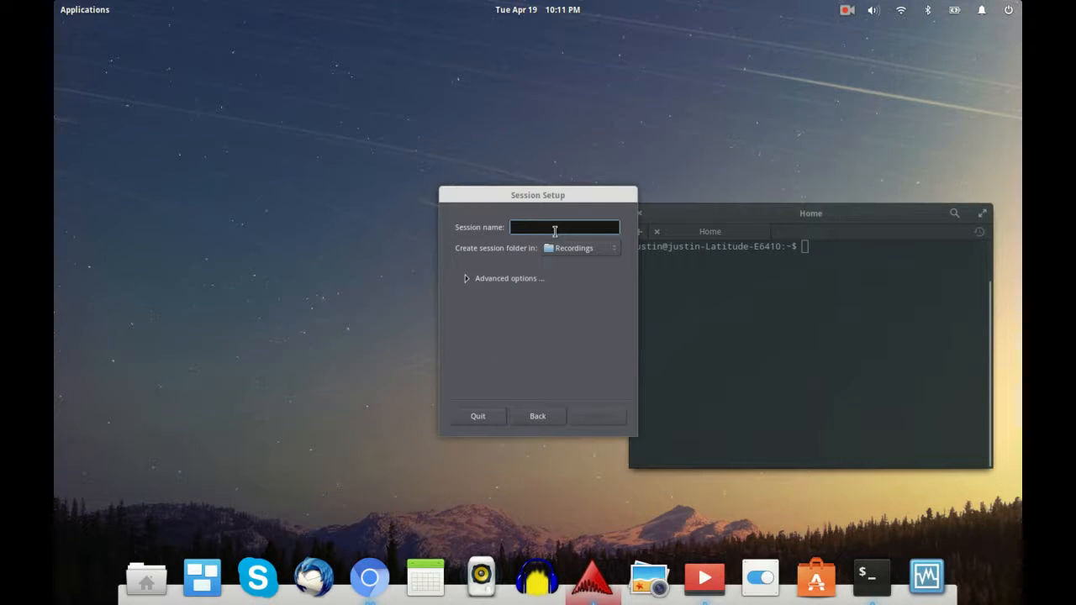
type("test youtube")
left_click(469, 279)
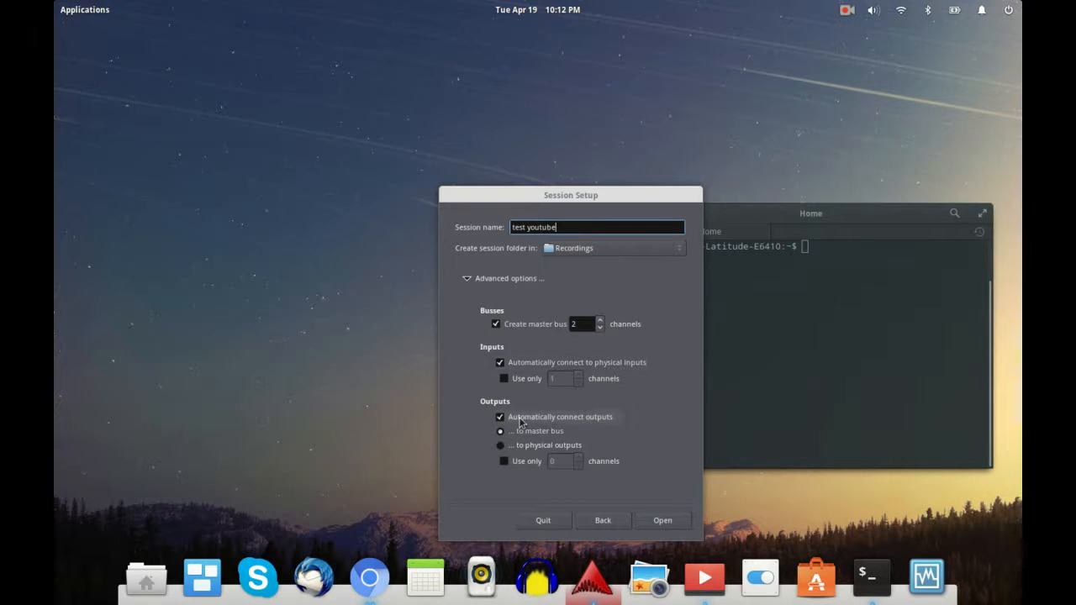
Step: Create the session and run the JACK engine at 48 kHz with a 256-sample buffer
left_click(664, 522)
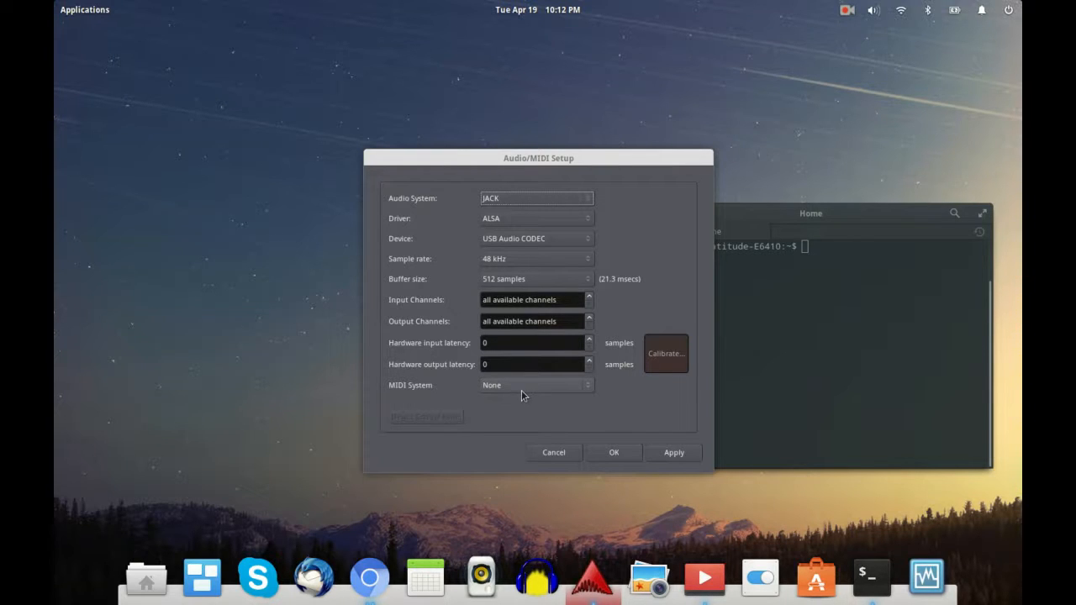
left_click(586, 280)
left_click(586, 266)
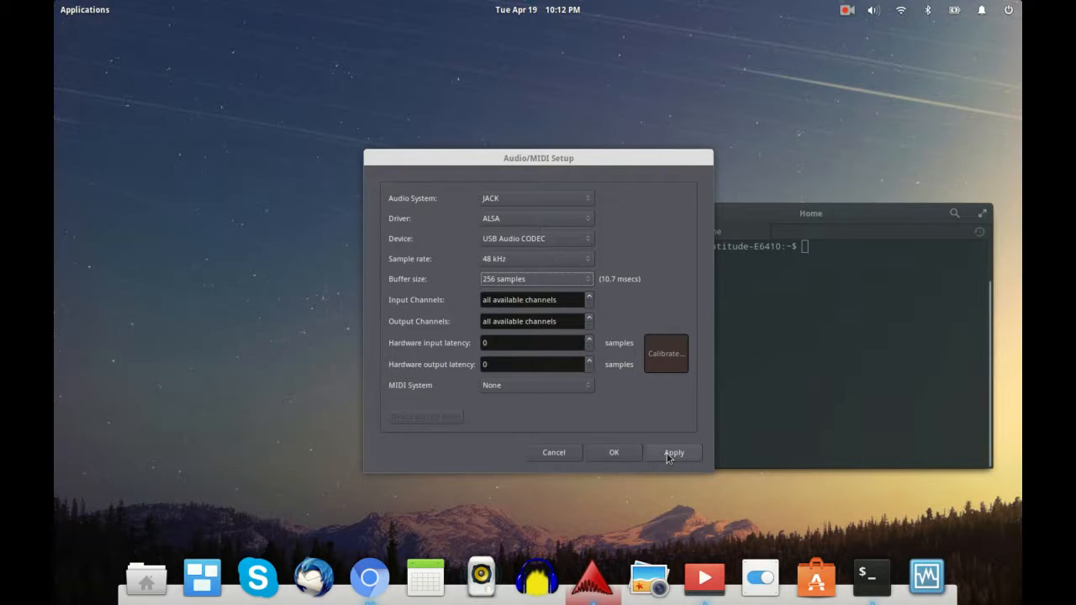
left_click(620, 454)
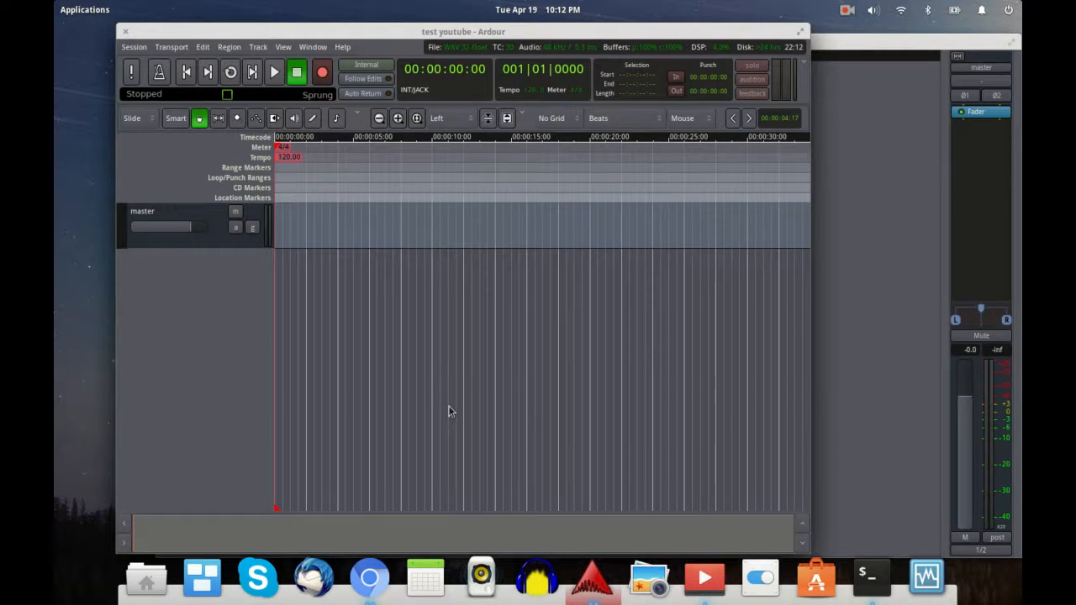
Step: Move the Mixer aside and bring up Add Track or Bus from the editor's empty track area
left_click(844, 48)
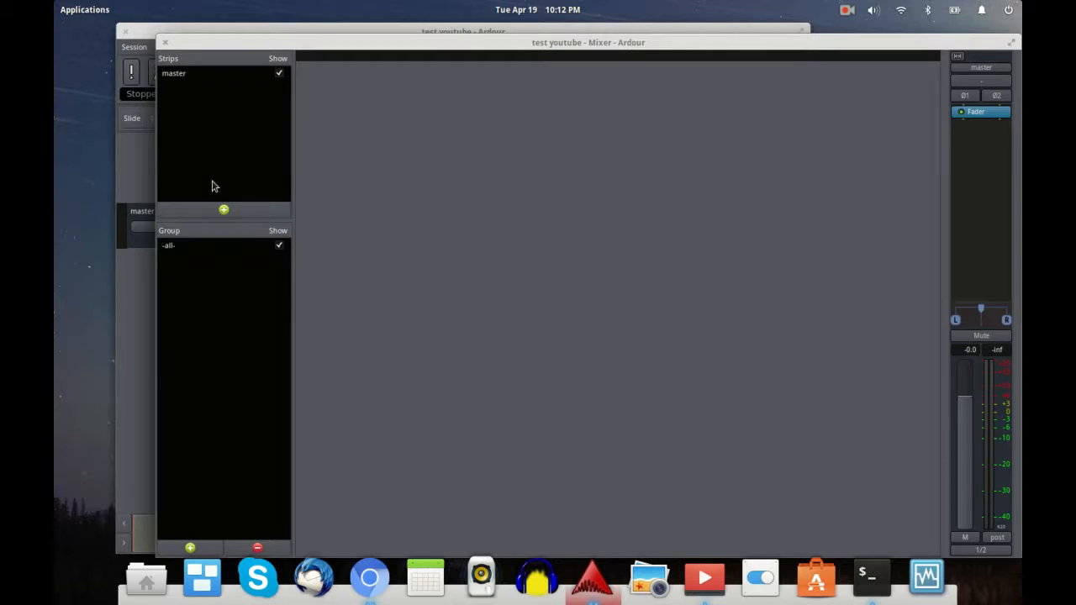
left_click_drag(327, 43, 443, 43)
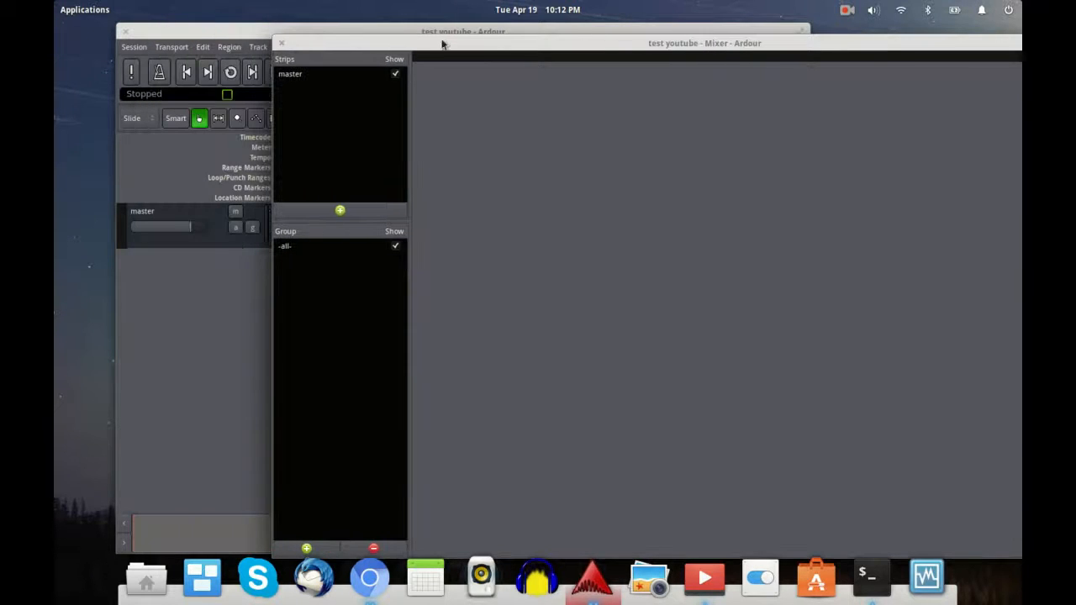
left_click(122, 351)
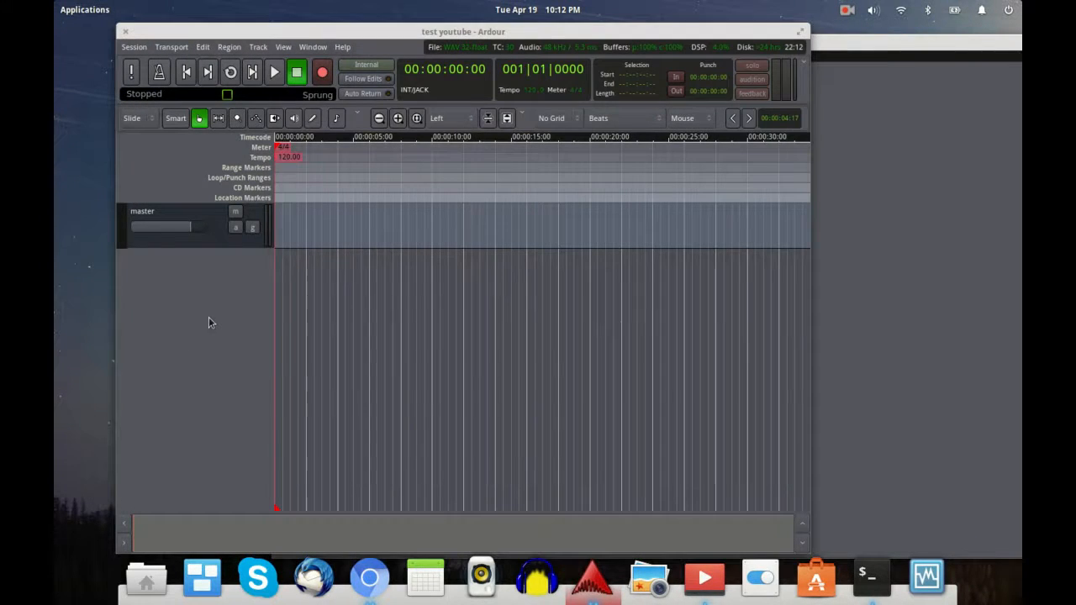
double_click(208, 317)
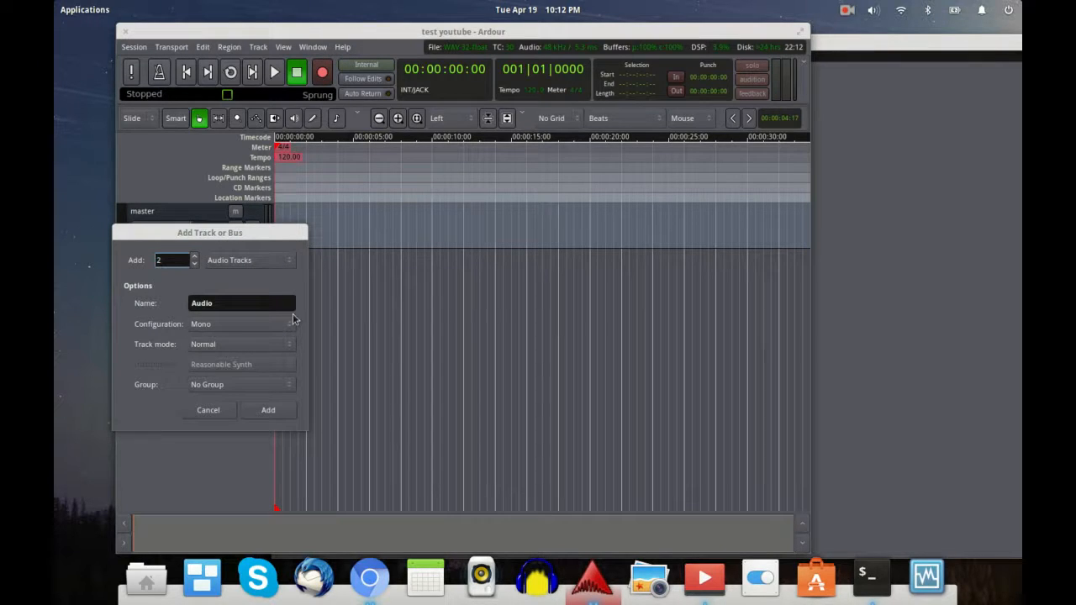
Step: Add the two mono audio tracks and record-arm Audio 1 and Audio 2
left_click(268, 411)
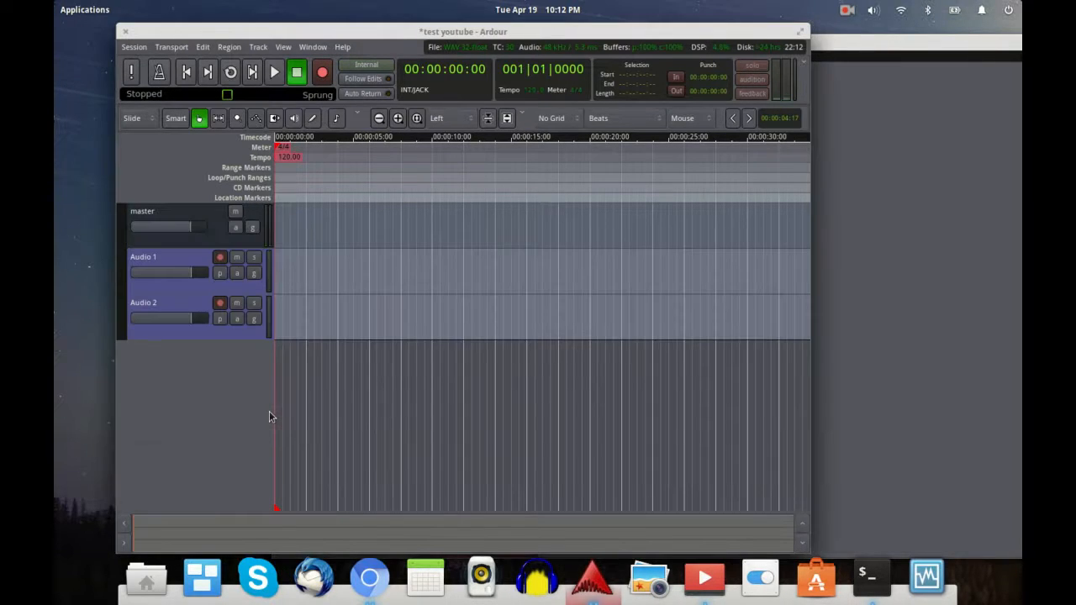
left_click(219, 257)
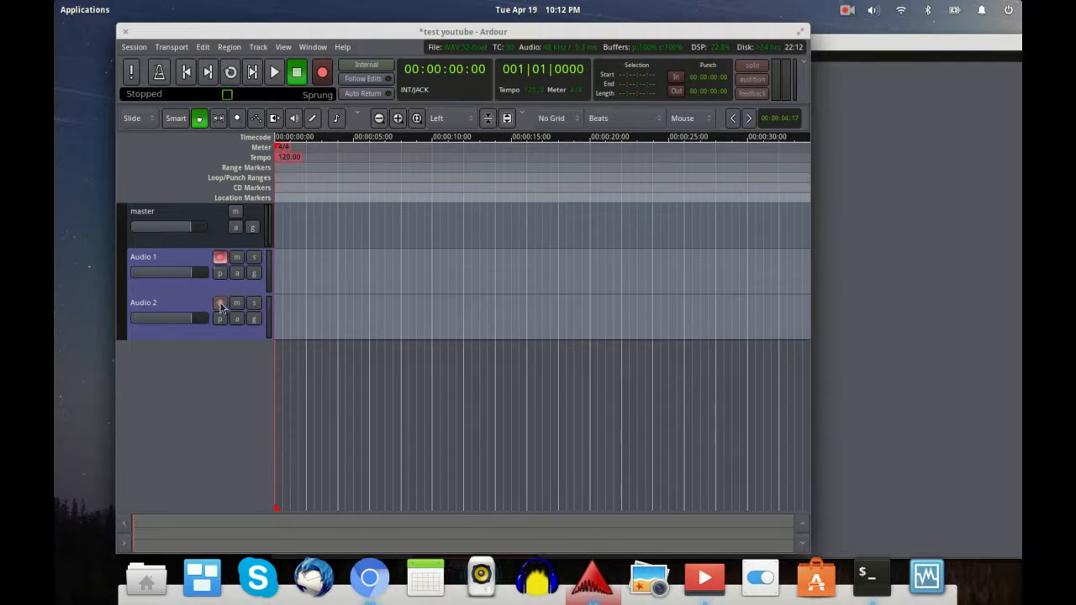
left_click(220, 304)
Step: In the Mixer, confirm Audio 1's input is capture_1 and Audio 2's is capture_2
key("alt+m")
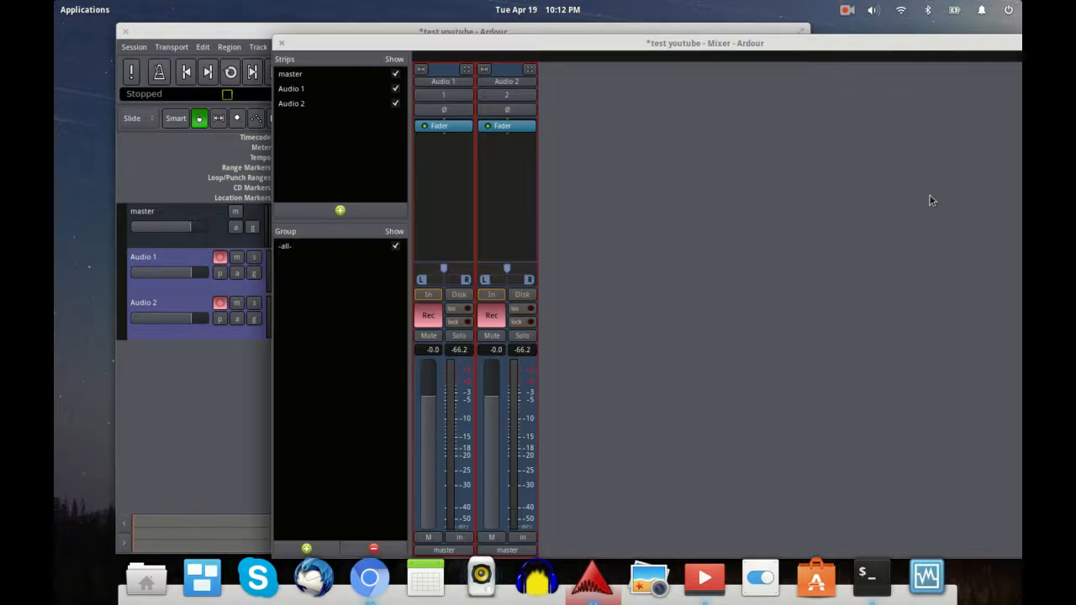
left_click(452, 87)
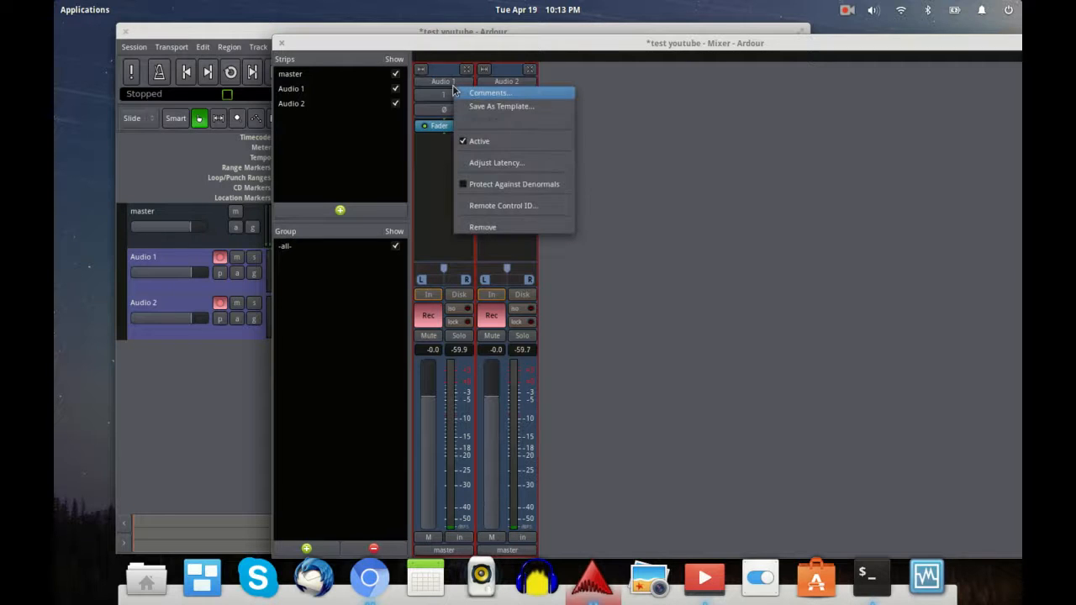
left_click(432, 98)
left_click(432, 99)
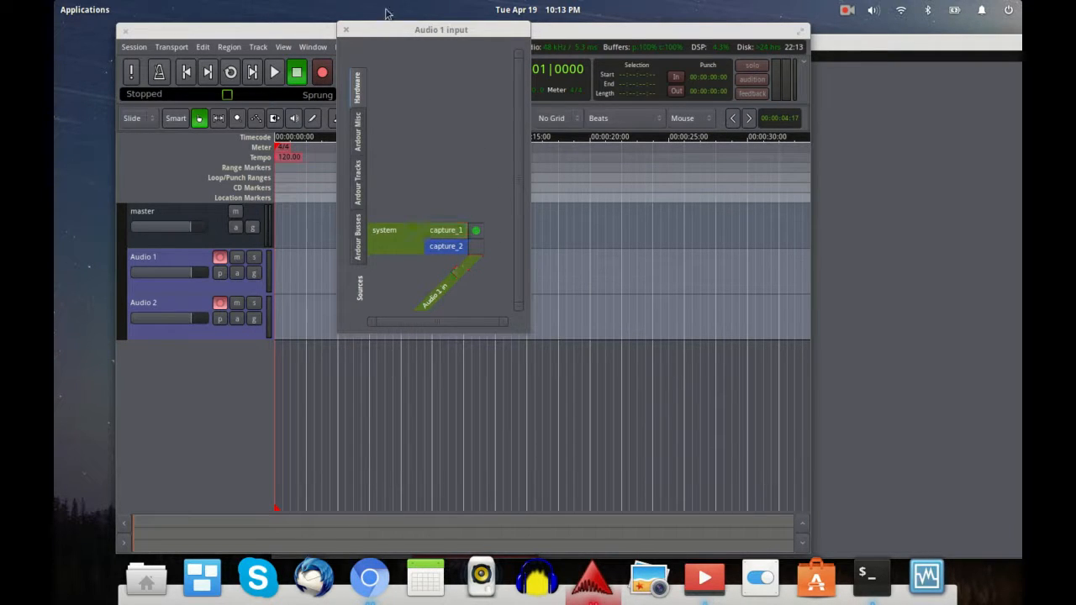
left_click(345, 31)
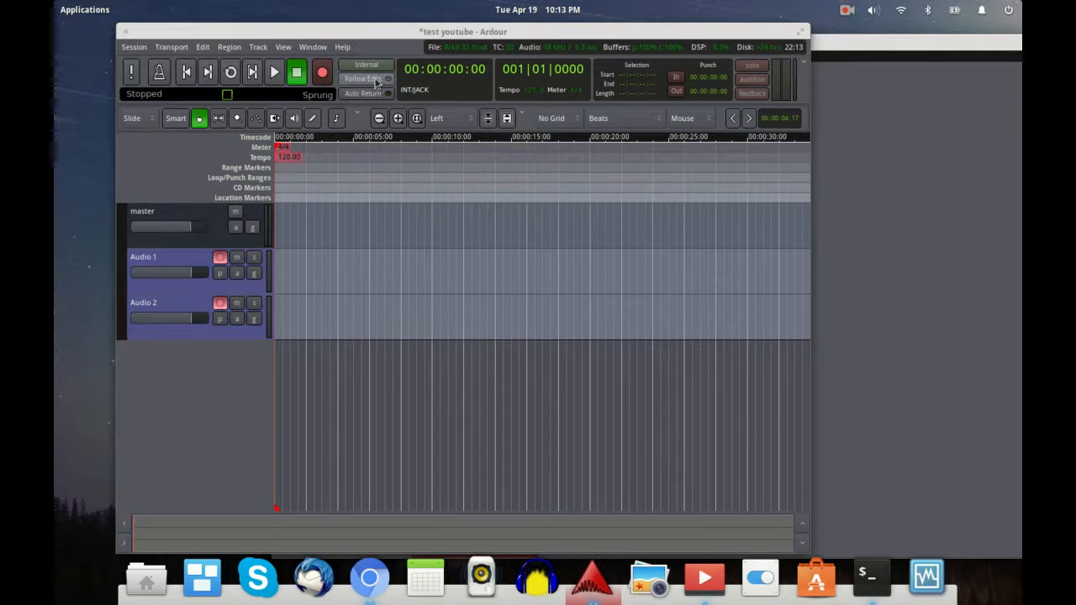
key("alt+m")
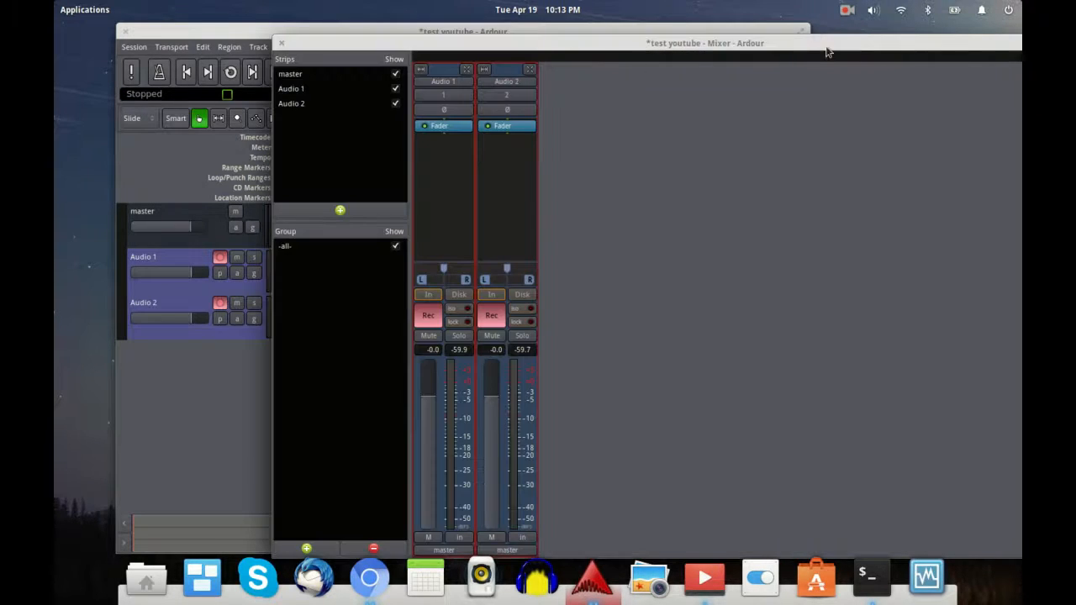
right_click(521, 101)
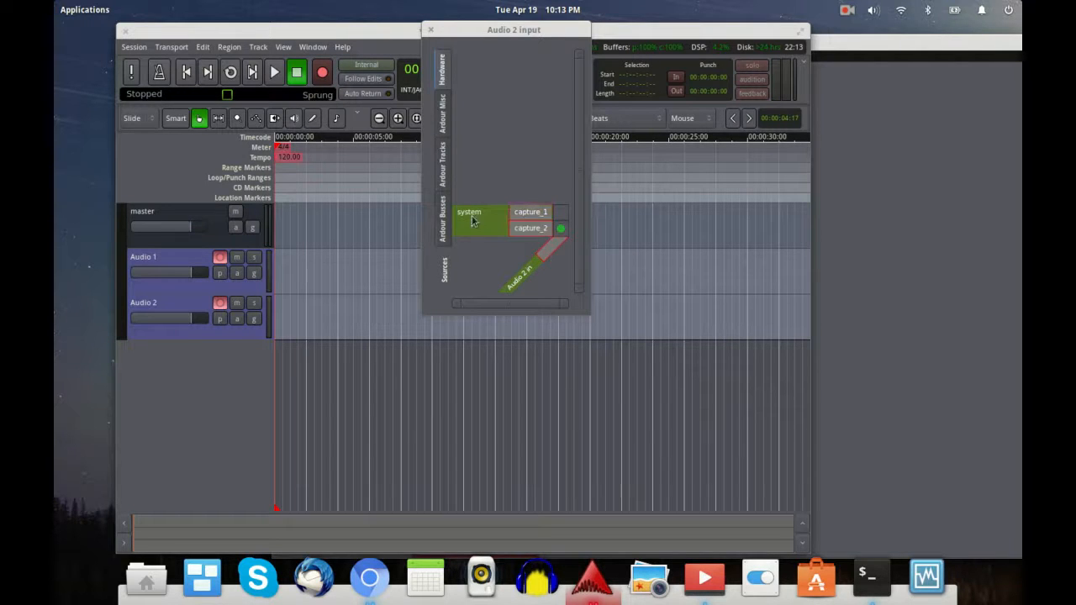
left_click(430, 32)
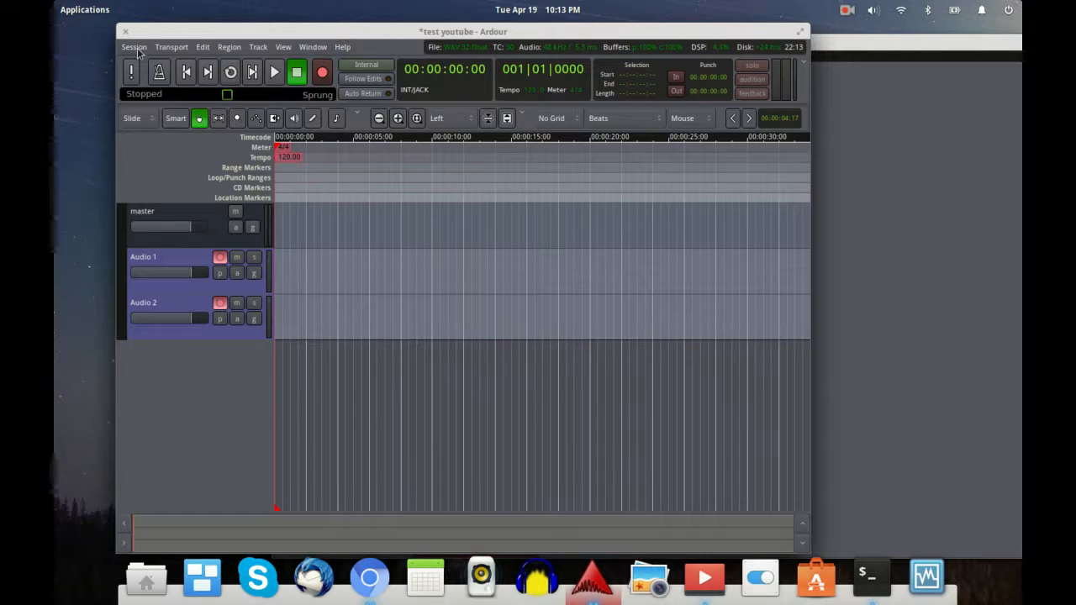
Step: Save the 'test youtube' session with Ctrl+S and quit Ardour via Session > Quit
key("ctrl+s")
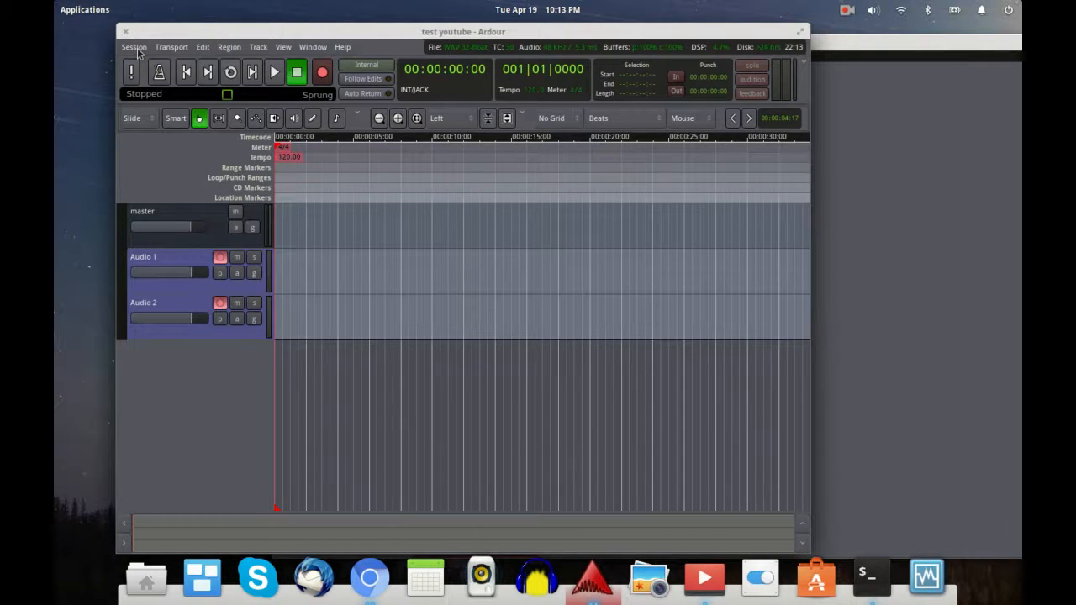
left_click(136, 48)
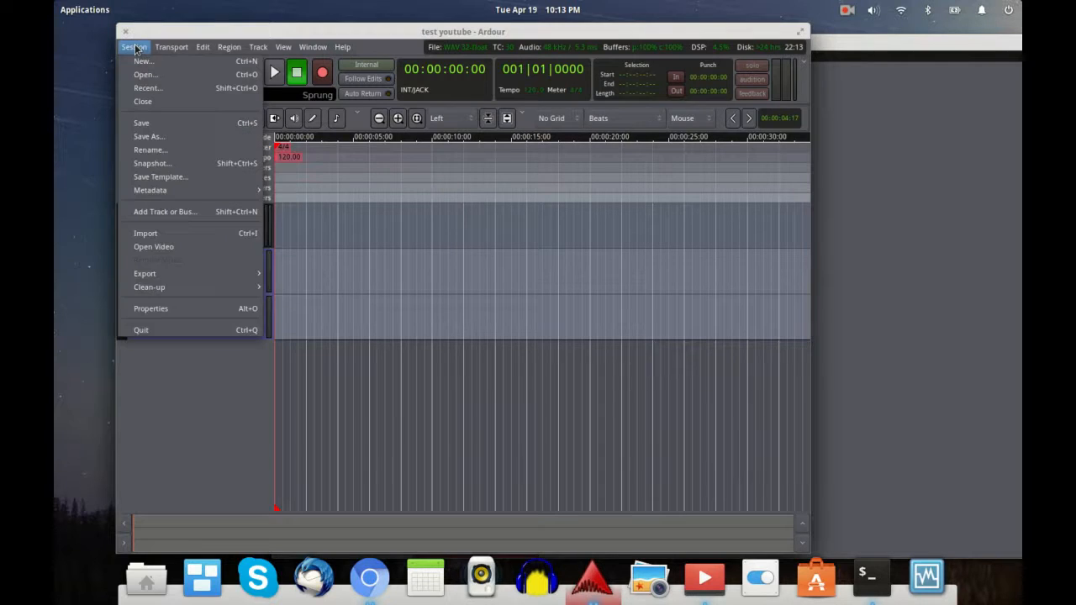
left_click(158, 329)
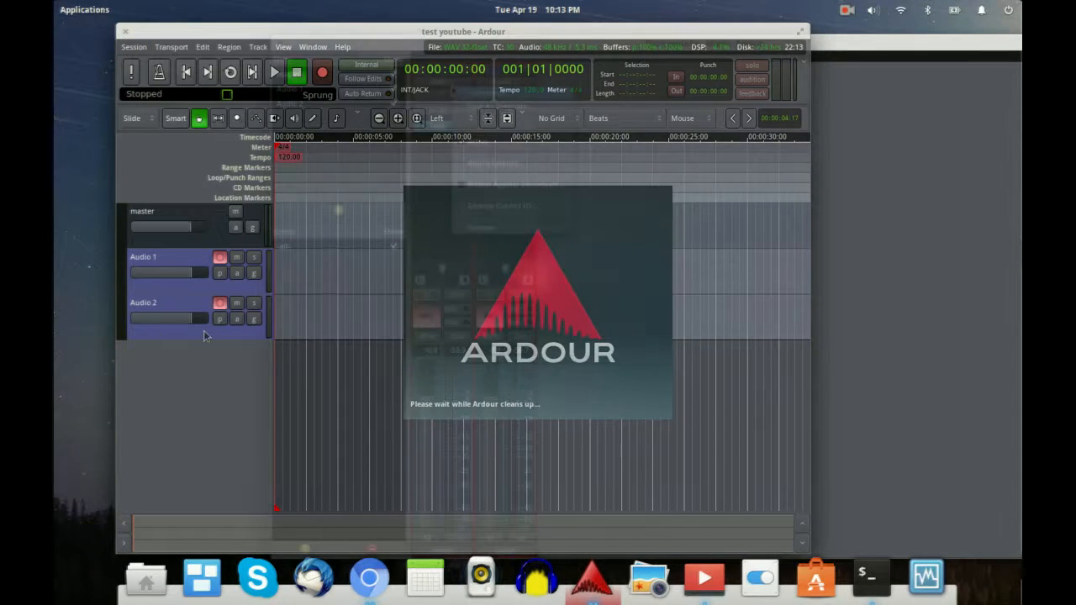